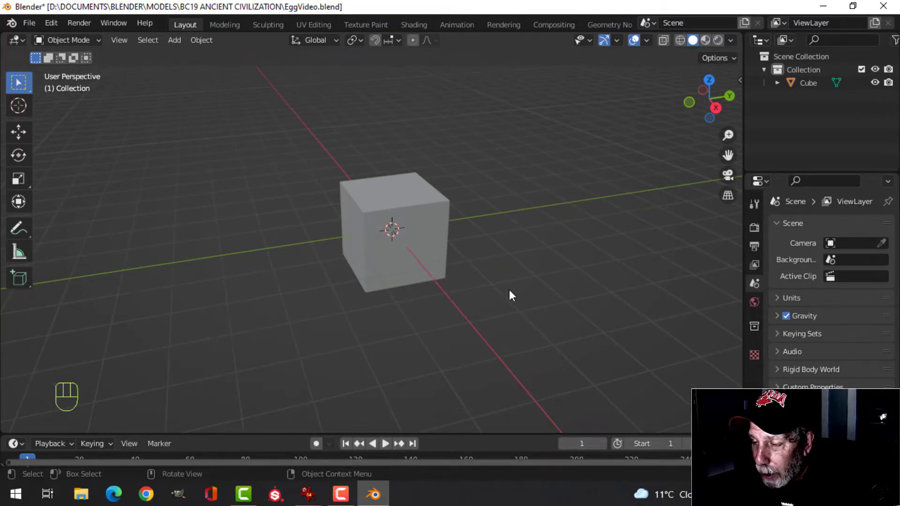
Select the cube and raise it 1 m along the Z axis.
{"action": "mouse_move", "coordinate": [523, 263]}
{"action": "middle_mouse_down"}
{"action": "mouse_move", "coordinate": [513, 260]}
{"action": "mouse_move", "coordinate": [529, 254]}
{"action": "middle_mouse_up"}
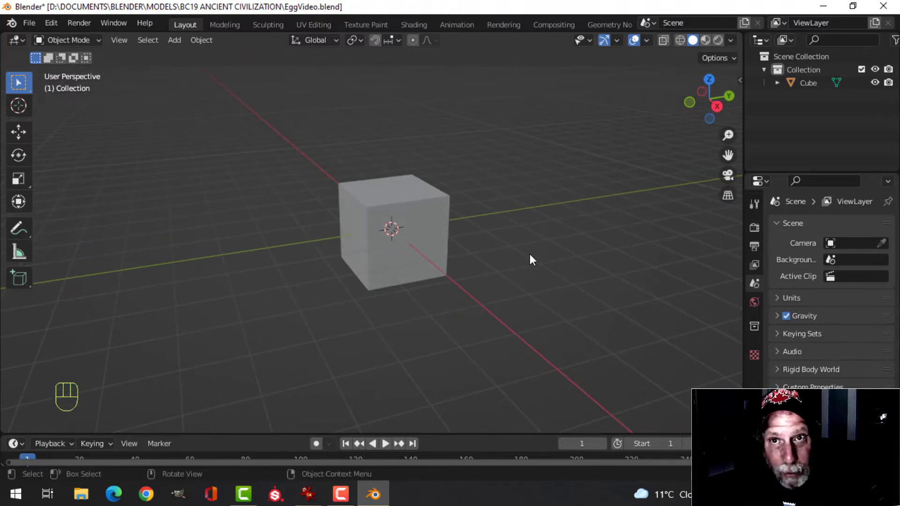
{"action": "scroll", "coordinate": [530, 256], "scroll_direction": "down", "scroll_amount": 2}
{"action": "middle_click_drag", "start_coordinate": [528, 255], "coordinate": [487, 232]}
{"action": "left_click", "coordinate": [418, 235]}
{"action": "scroll", "coordinate": [486, 231], "scroll_direction": "up", "scroll_amount": 1}
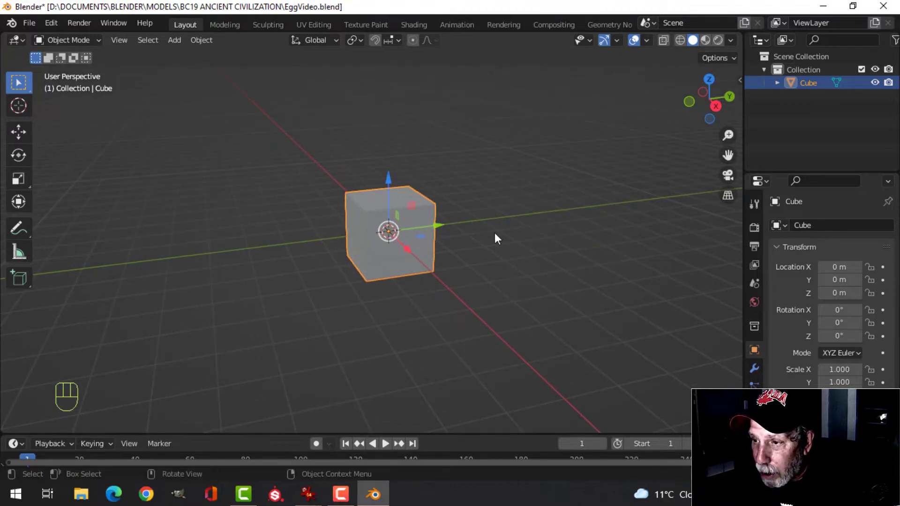
{"action": "left_click_drag", "start_coordinate": [389, 180], "coordinate": [389, 115], "text": "ctrl"}
Add a level 3 subdivision surface to the cube and stretch its mesh along Z into an oval.
{"action": "mouse_move", "coordinate": [516, 203]}
{"action": "middle_mouse_down"}
{"action": "mouse_move", "coordinate": [492, 201]}
{"action": "mouse_move", "coordinate": [500, 201]}
{"action": "middle_mouse_up"}
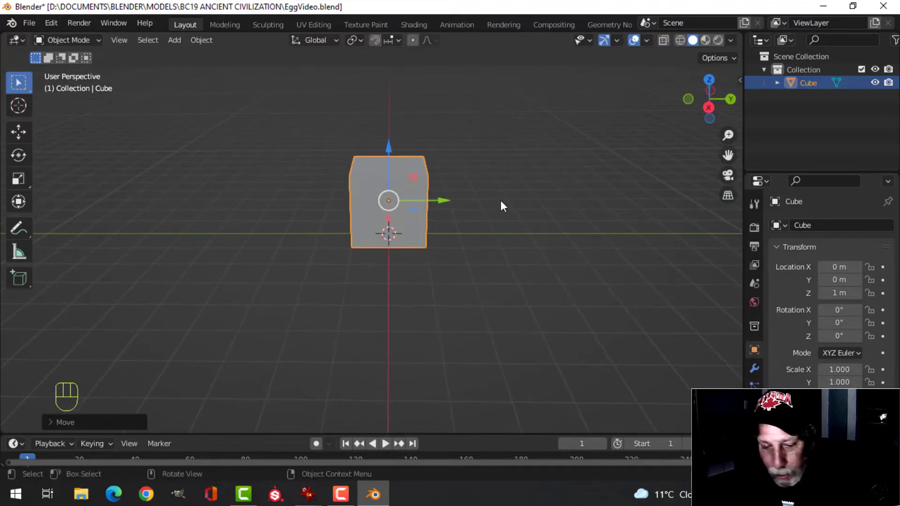
{"action": "key", "text": "ctrl+3"}
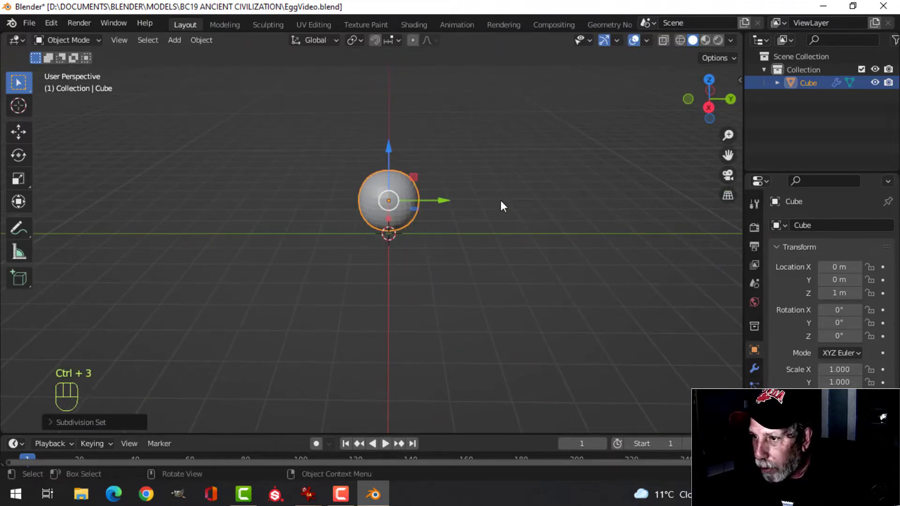
{"action": "key", "text": "Tab"}
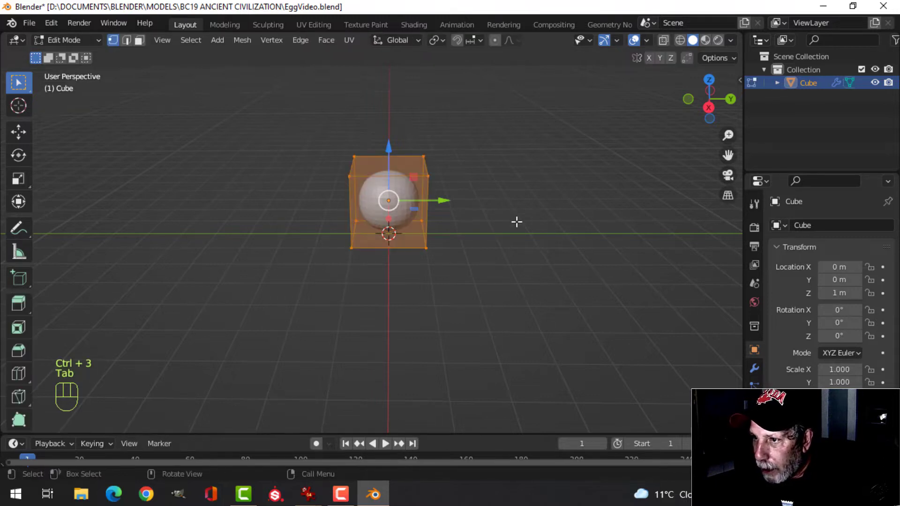
{"action": "key", "text": "s"}
{"action": "key", "text": "z"}
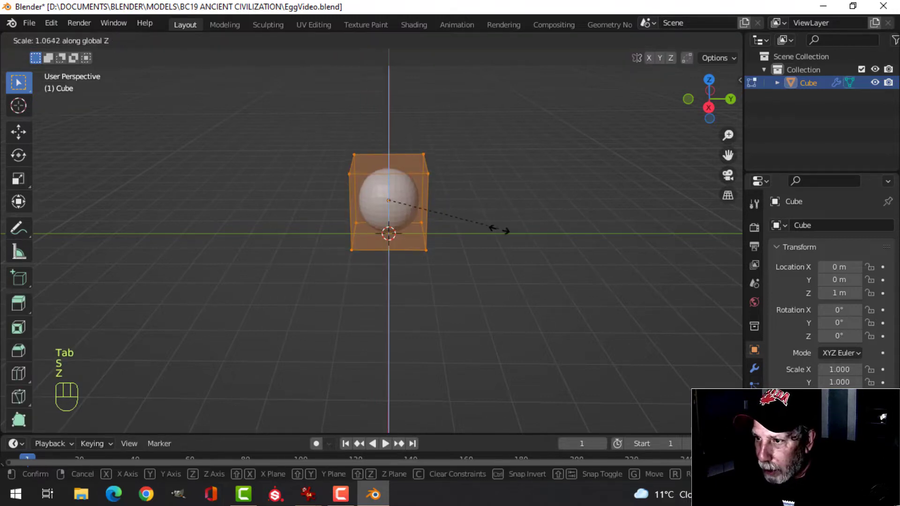
{"action": "left_click", "coordinate": [512, 247]}
{"action": "key", "text": "Tab"}
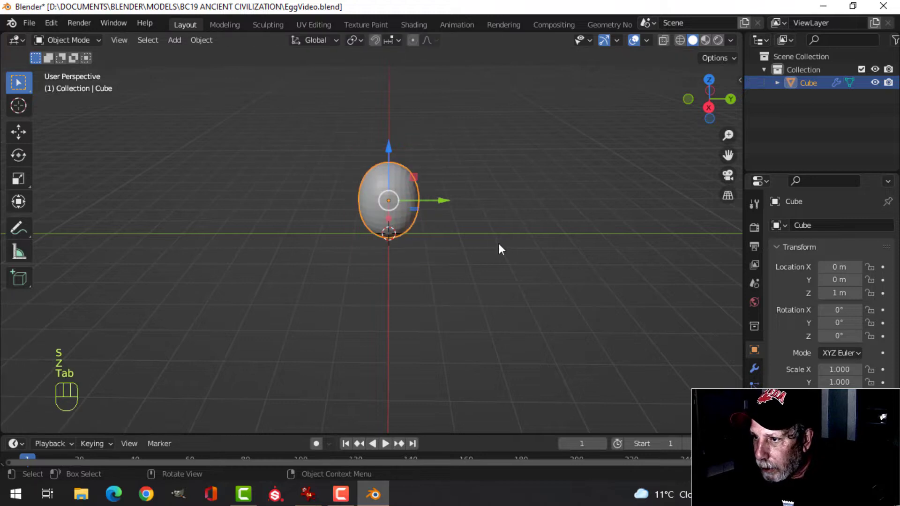
Apply the Subdivision modifier to the oval object.
{"action": "middle_click_drag", "start_coordinate": [499, 243], "coordinate": [549, 226]}
{"action": "scroll", "coordinate": [549, 226], "scroll_direction": "up", "scroll_amount": 2}
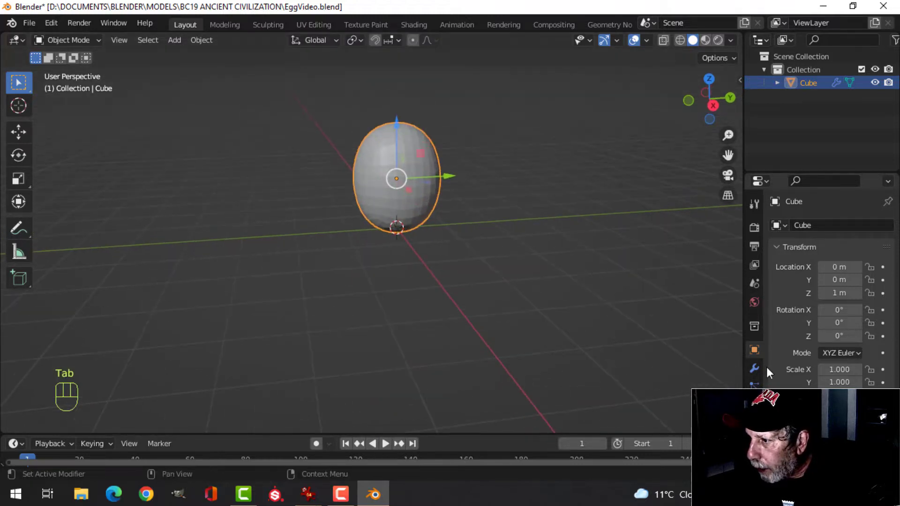
{"action": "left_click", "coordinate": [754, 368]}
{"action": "left_click", "coordinate": [856, 247]}
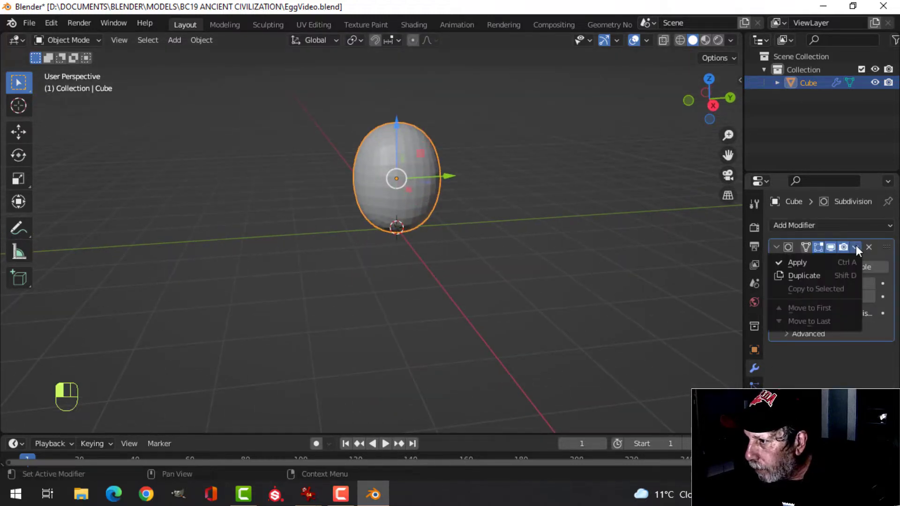
{"action": "left_click", "coordinate": [819, 262]}
In front wireframe view, select the lower half of the mesh and scale it about 1.11 with smooth proportional editing at size 1.33.
{"action": "scroll", "coordinate": [513, 246], "scroll_direction": "up", "scroll_amount": 3}
{"action": "scroll", "coordinate": [527, 235], "scroll_direction": "down", "scroll_amount": 2}
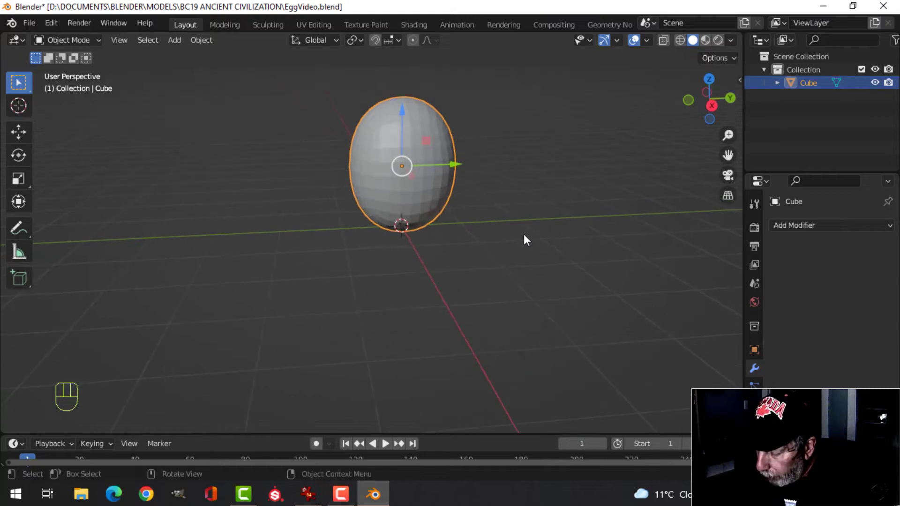
{"action": "key", "text": "KP_1"}
{"action": "key", "text": "Tab"}
{"action": "scroll", "coordinate": [488, 232], "scroll_direction": "up", "scroll_amount": 1}
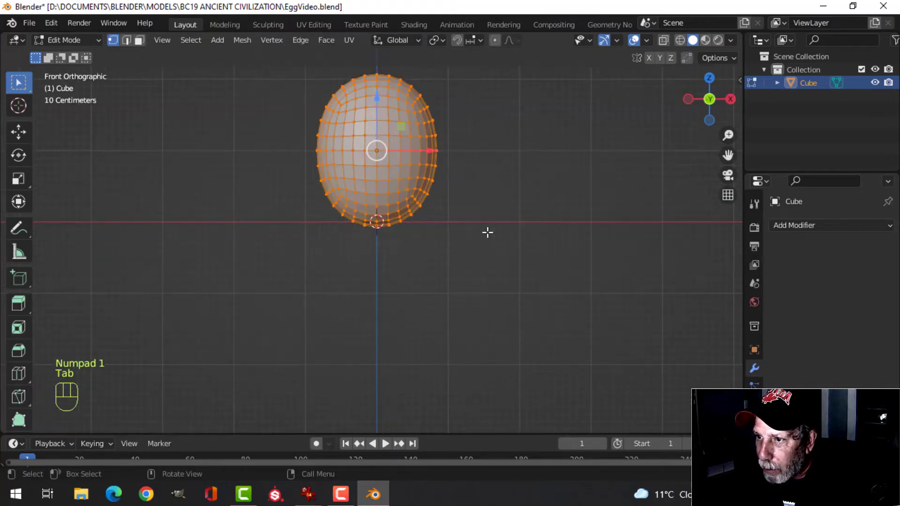
{"action": "key", "text": "alt+a"}
{"action": "key", "text": "z"}
{"action": "left_click", "coordinate": [412, 241]}
{"action": "key", "text": "b"}
{"action": "left_click_drag", "start_coordinate": [506, 271], "coordinate": [272, 149]}
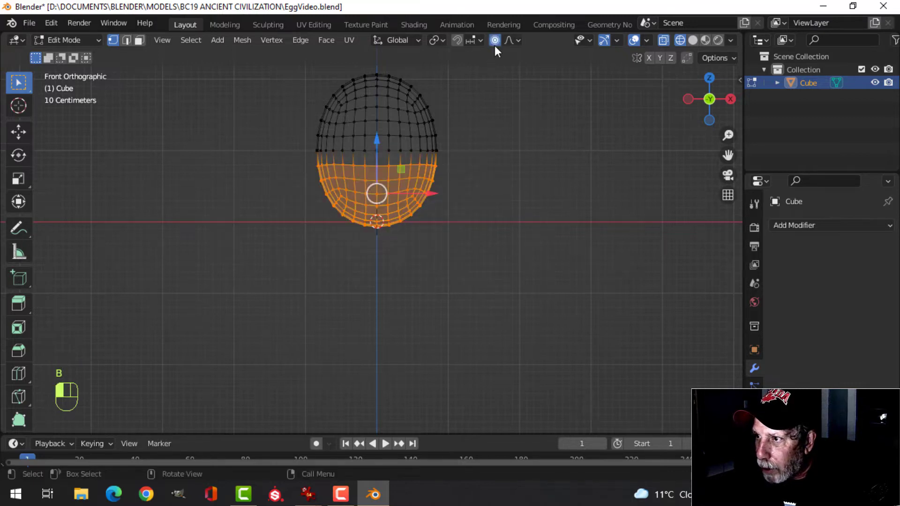
{"action": "key", "text": "s"}
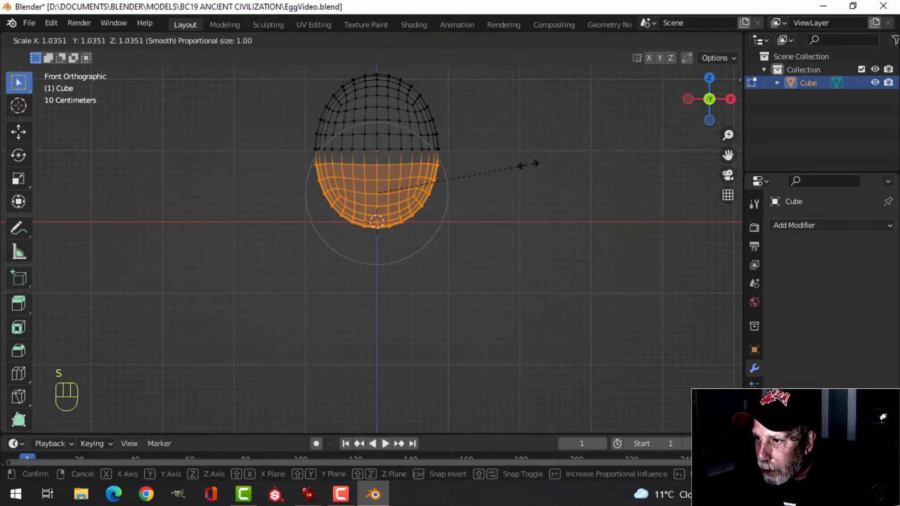
{"action": "scroll", "coordinate": [533, 164], "scroll_direction": "up", "scroll_amount": 5}
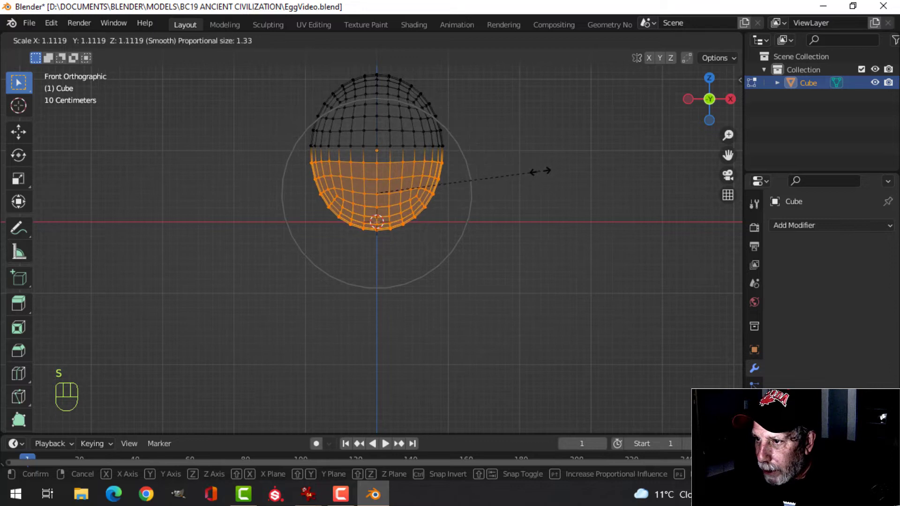
{"action": "left_click", "coordinate": [538, 170]}
Move the selected lower half slightly down along Z with proportional editing and return to Object Mode.
{"action": "key", "text": "g"}
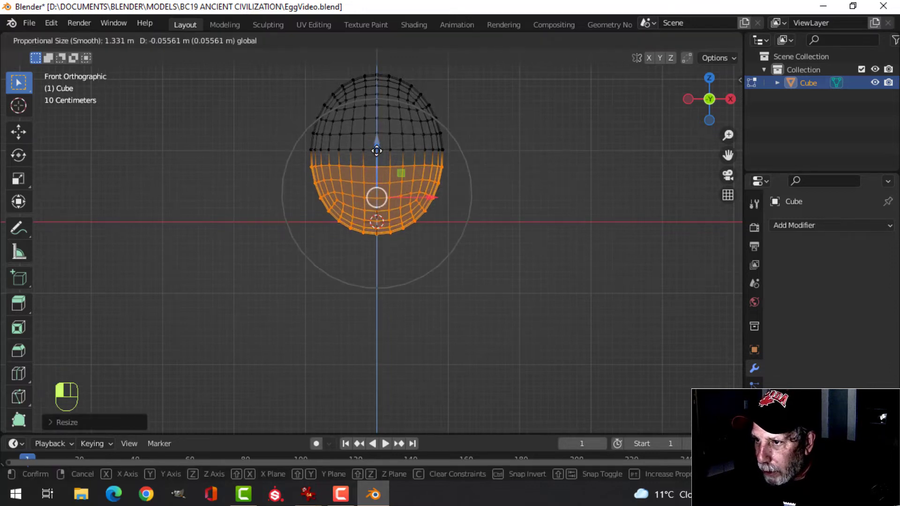
{"action": "left_click", "coordinate": [523, 156]}
{"action": "key", "text": "Tab"}
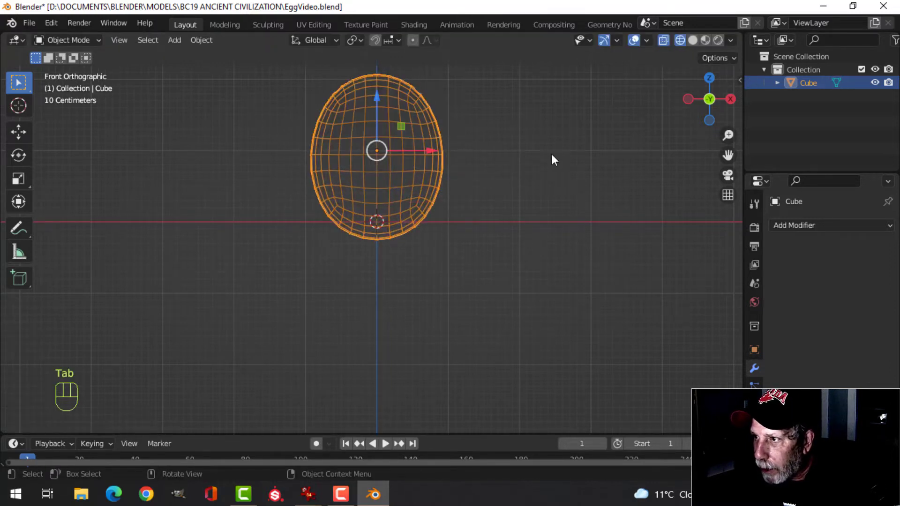
Select the whole egg mesh and stretch it slightly along Z, finishing in Object Mode.
{"action": "key", "text": "Tab"}
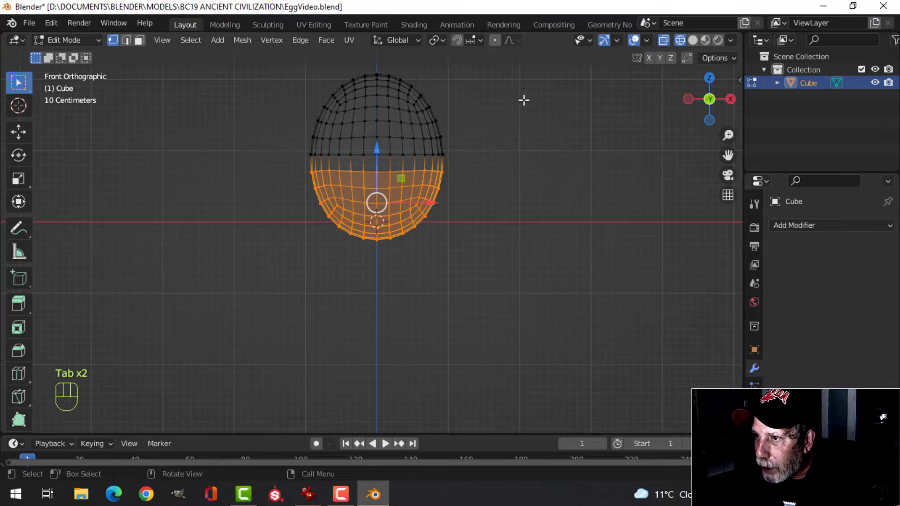
{"action": "key", "text": "alt+a"}
{"action": "key", "text": "a"}
{"action": "key", "text": "s"}
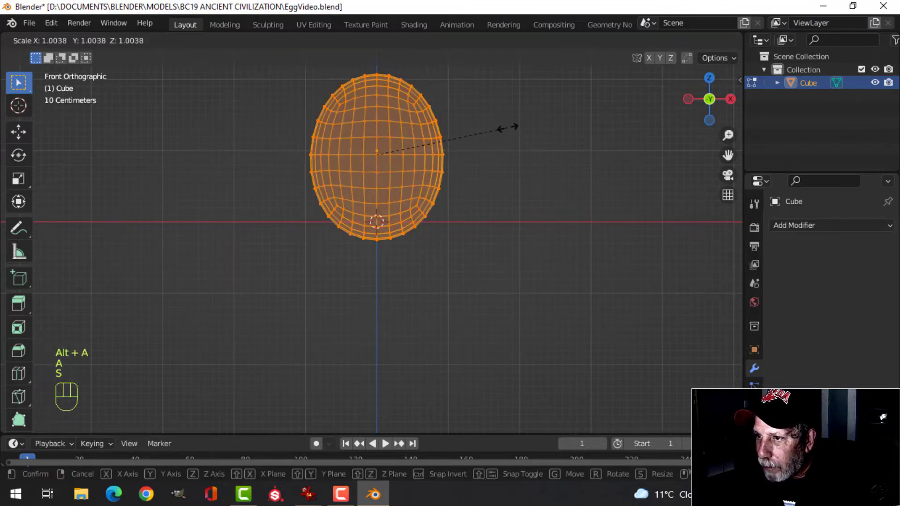
{"action": "key", "text": "z"}
{"action": "left_click", "coordinate": [516, 137]}
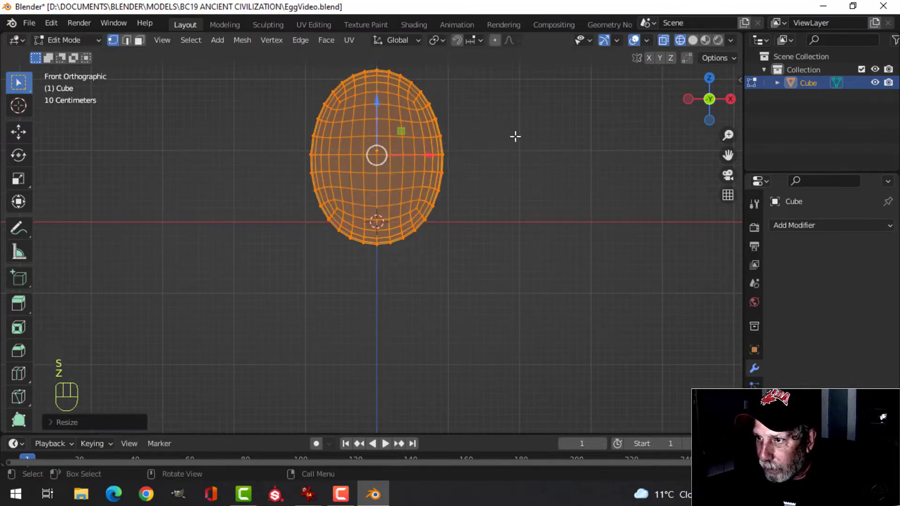
{"action": "key", "text": "Tab"}
Return to solid shading, add a level 1 subdivision surface to the egg and shade it smooth.
{"action": "middle_click_drag", "start_coordinate": [501, 142], "coordinate": [451, 161]}
{"action": "key", "text": "z"}
{"action": "left_click", "coordinate": [581, 150]}
{"action": "scroll", "coordinate": [445, 136], "scroll_direction": "up", "scroll_amount": 2}
{"action": "key", "text": "ctrl+1"}
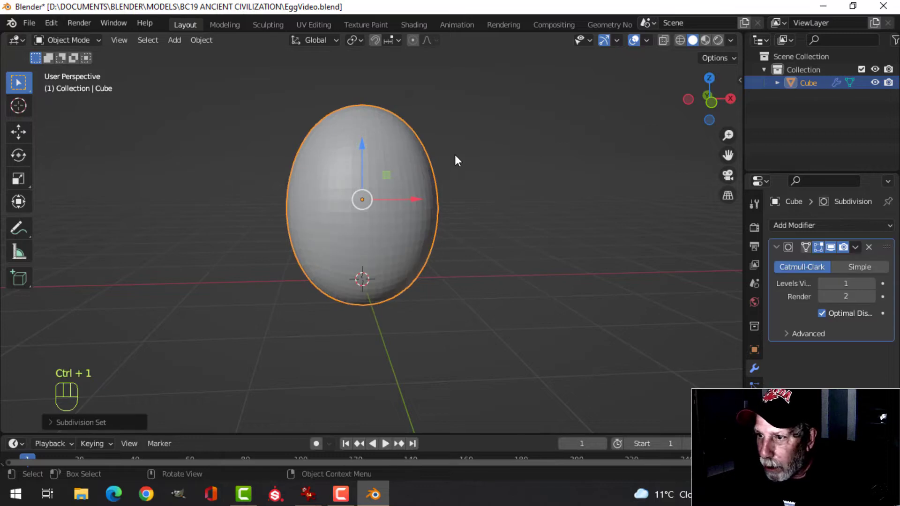
{"action": "right_click", "coordinate": [393, 153]}
{"action": "left_click", "coordinate": [389, 149]}
Apply the egg's level 1 Subdivision modifier.
{"action": "mouse_move", "coordinate": [490, 174]}
{"action": "middle_mouse_down"}
{"action": "mouse_move", "coordinate": [460, 184]}
{"action": "mouse_move", "coordinate": [497, 185]}
{"action": "middle_mouse_up"}
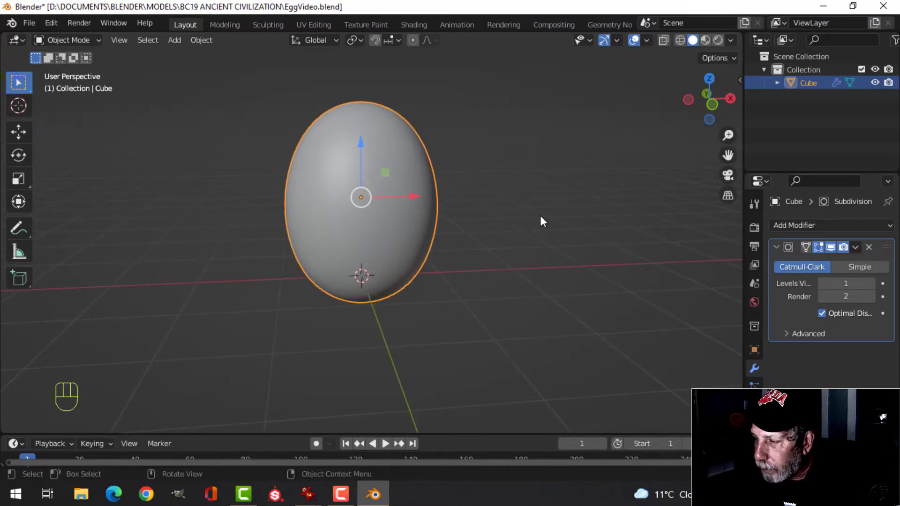
{"action": "left_click", "coordinate": [855, 247]}
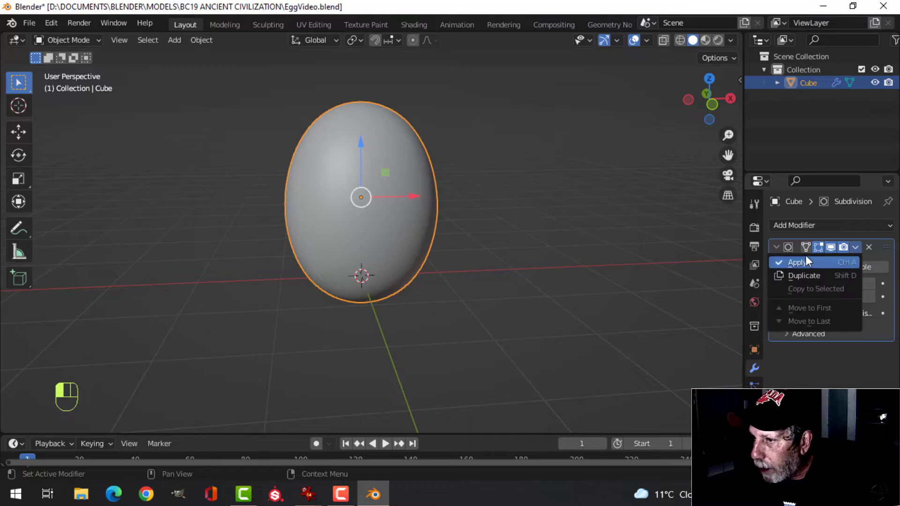
{"action": "left_click", "coordinate": [807, 261]}
Edit the egg mesh in front wireframe view, with nothing selected and face select mode active.
{"action": "key", "text": "Tab"}
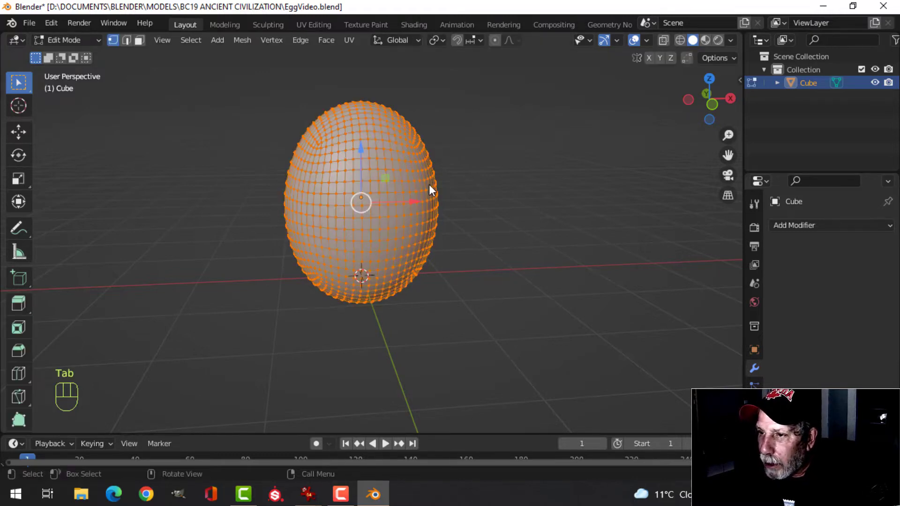
{"action": "key", "text": "KP_1"}
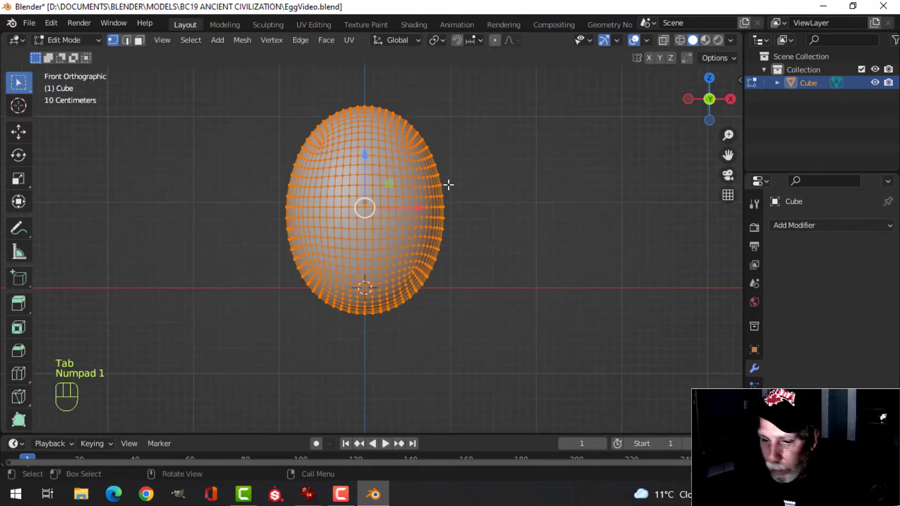
{"action": "key", "text": "z"}
{"action": "left_click", "coordinate": [371, 182]}
{"action": "scroll", "coordinate": [483, 176], "scroll_direction": "up", "scroll_amount": 2}
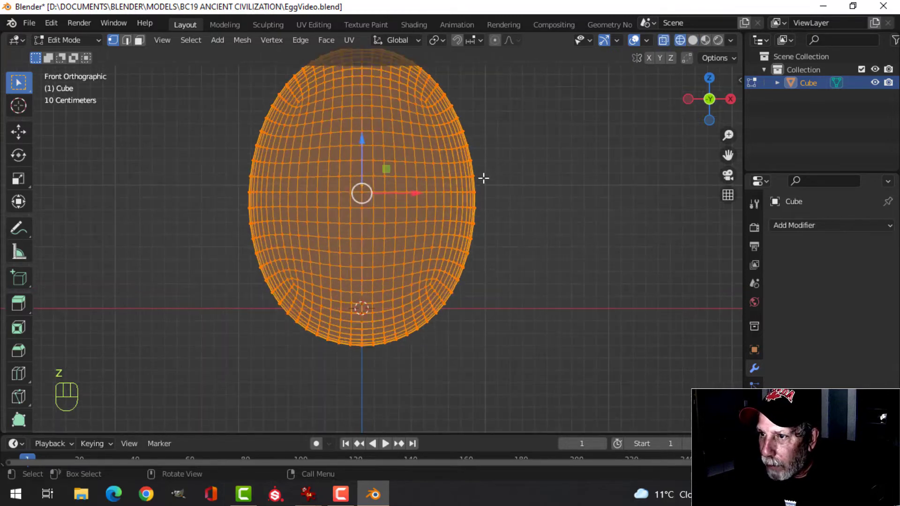
{"action": "key", "text": "alt+a"}
{"action": "middle_click_drag", "start_coordinate": [496, 129], "coordinate": [498, 215], "text": "shift"}
{"action": "scroll", "coordinate": [506, 196], "scroll_direction": "up", "scroll_amount": 1}
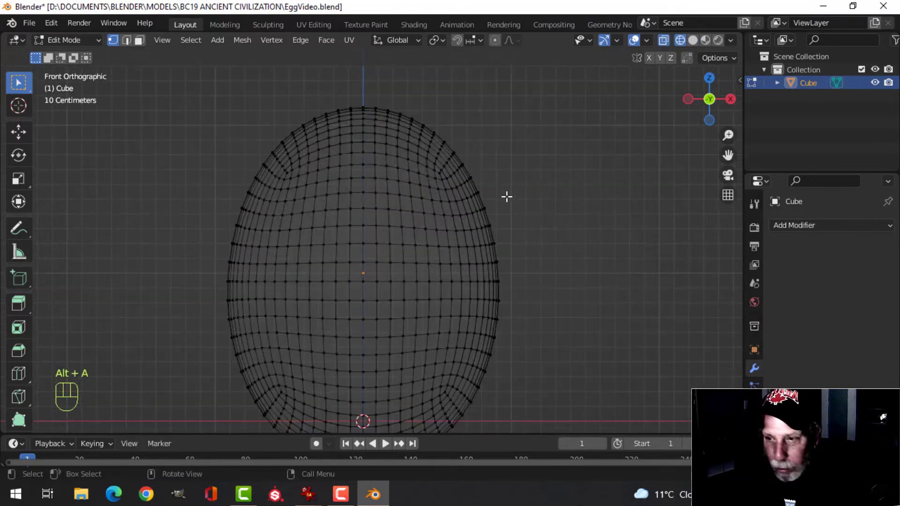
{"action": "key", "text": "3"}
{"action": "middle_click_drag", "start_coordinate": [505, 155], "coordinate": [525, 177], "text": "shift"}
{"action": "scroll", "coordinate": [517, 165], "scroll_direction": "up", "scroll_amount": 3}
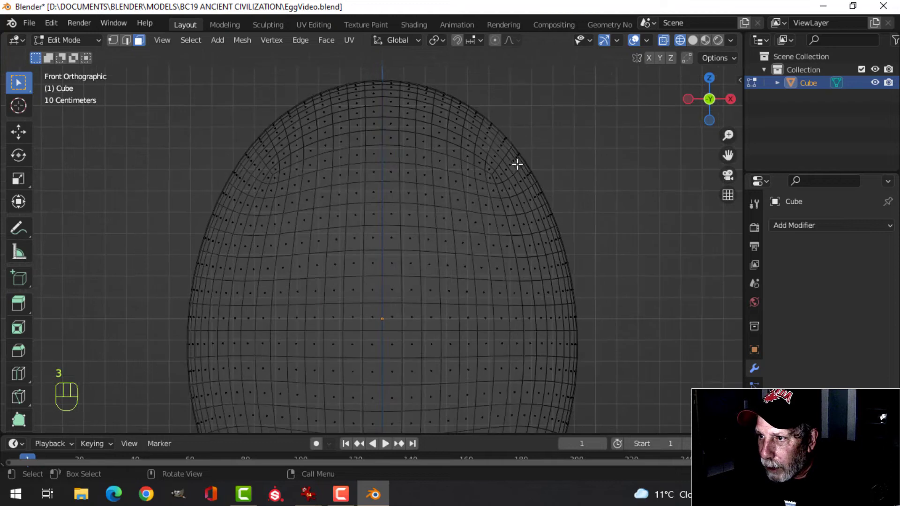
Circle-select a two-face-wide vertical strip along the egg's center line from its top to a little above the object origin.
{"action": "key", "text": "c"}
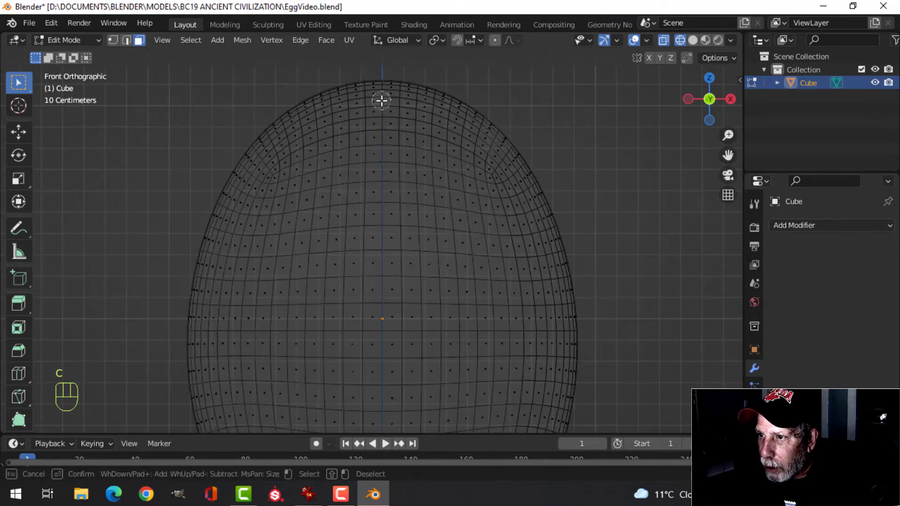
{"action": "left_click", "coordinate": [379, 86]}
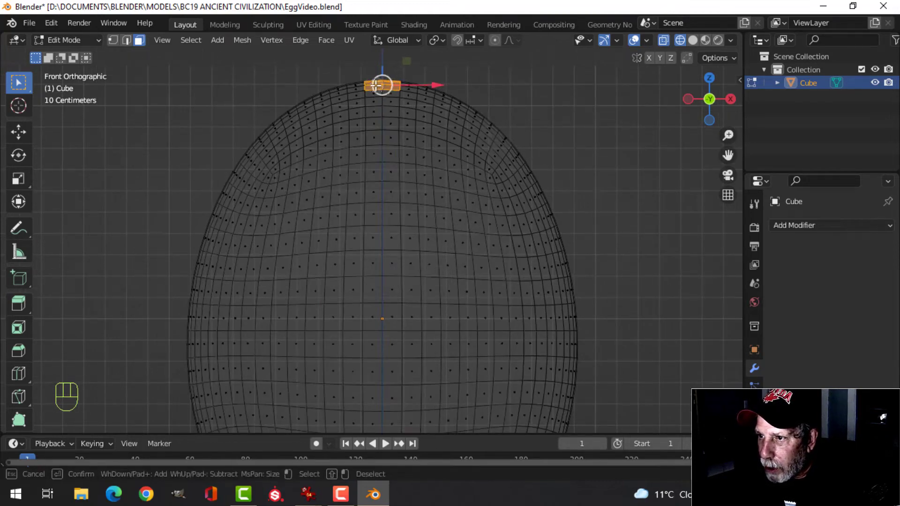
{"action": "mouse_move", "coordinate": [382, 84]}
{"action": "left_mouse_down"}
{"action": "mouse_move", "coordinate": [373, 98]}
{"action": "mouse_move", "coordinate": [395, 117]}
{"action": "mouse_move", "coordinate": [375, 146]}
{"action": "mouse_move", "coordinate": [387, 167]}
{"action": "mouse_move", "coordinate": [374, 177]}
{"action": "mouse_move", "coordinate": [372, 199]}
{"action": "mouse_move", "coordinate": [390, 192]}
{"action": "mouse_move", "coordinate": [377, 211]}
{"action": "left_mouse_up"}
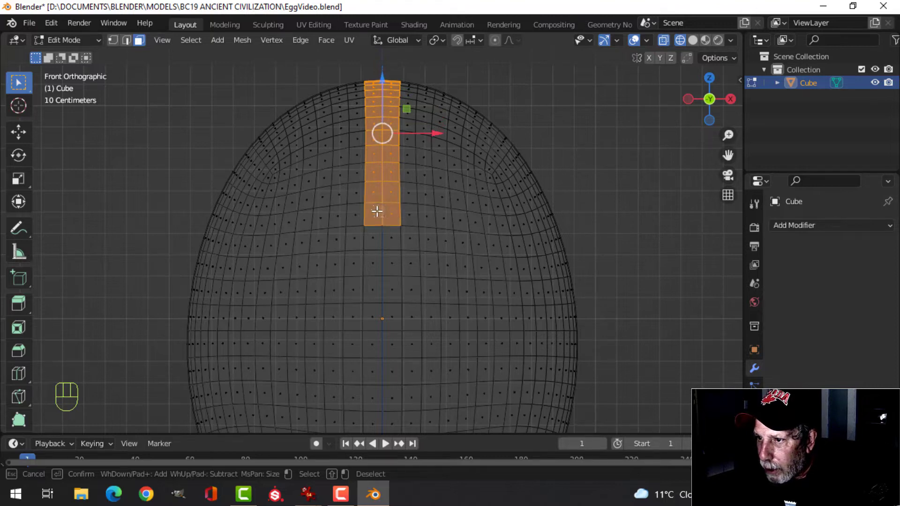
{"action": "right_click", "coordinate": [372, 222]}
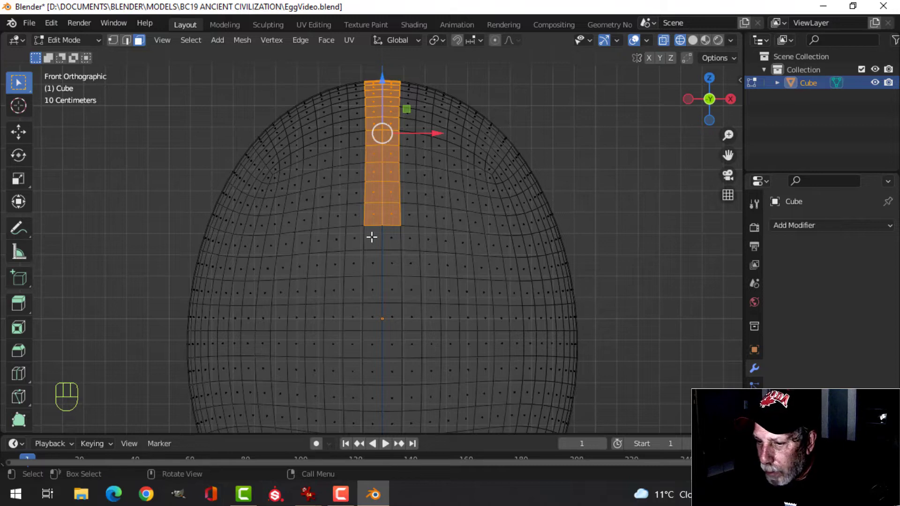
{"action": "key", "text": "c"}
{"action": "left_click_drag", "start_coordinate": [373, 232], "coordinate": [392, 237]}
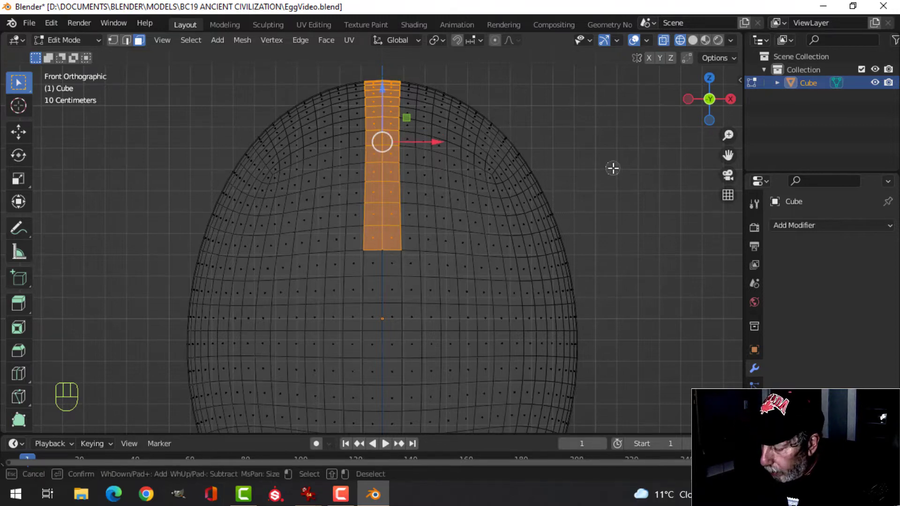
{"action": "key", "text": "Escape"}
In right view, add a matching two-face-wide center strip to the selection, ending at the same height as the first.
{"action": "key", "text": "KP_3"}
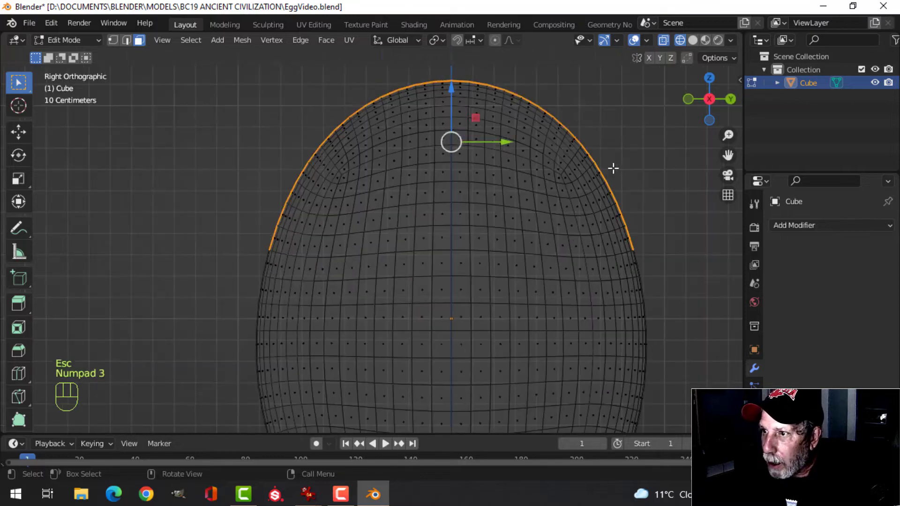
{"action": "key", "text": "c"}
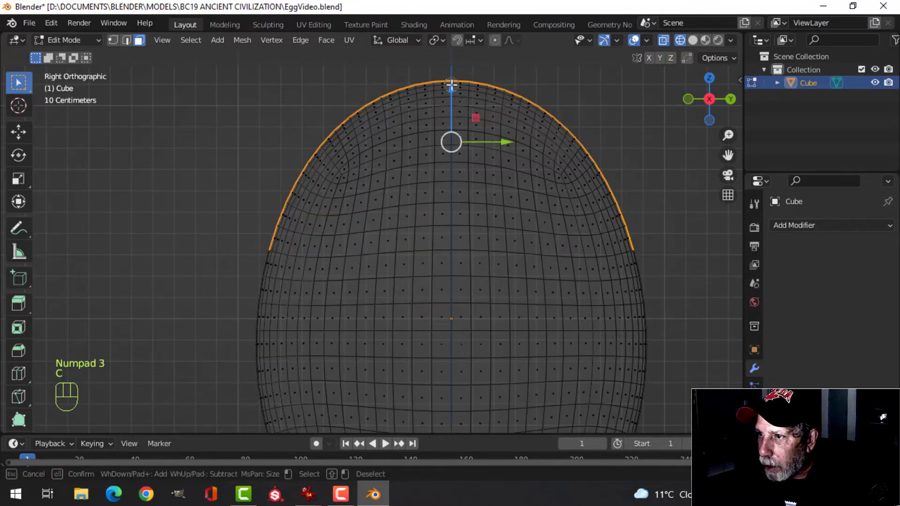
{"action": "mouse_move", "coordinate": [451, 84]}
{"action": "left_mouse_down"}
{"action": "mouse_move", "coordinate": [463, 87]}
{"action": "mouse_move", "coordinate": [446, 105]}
{"action": "mouse_move", "coordinate": [440, 243]}
{"action": "mouse_move", "coordinate": [458, 237]}
{"action": "mouse_move", "coordinate": [457, 144]}
{"action": "left_mouse_up"}
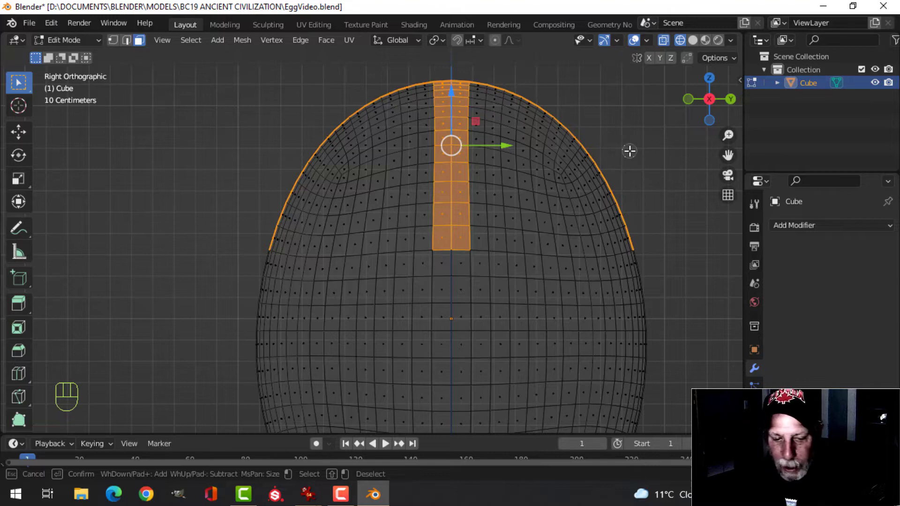
In solid shading, inset the selected crossing face strips on the egg's upper part by about 0.052 m.
{"action": "key", "text": "Escape"}
{"action": "key", "text": "z"}
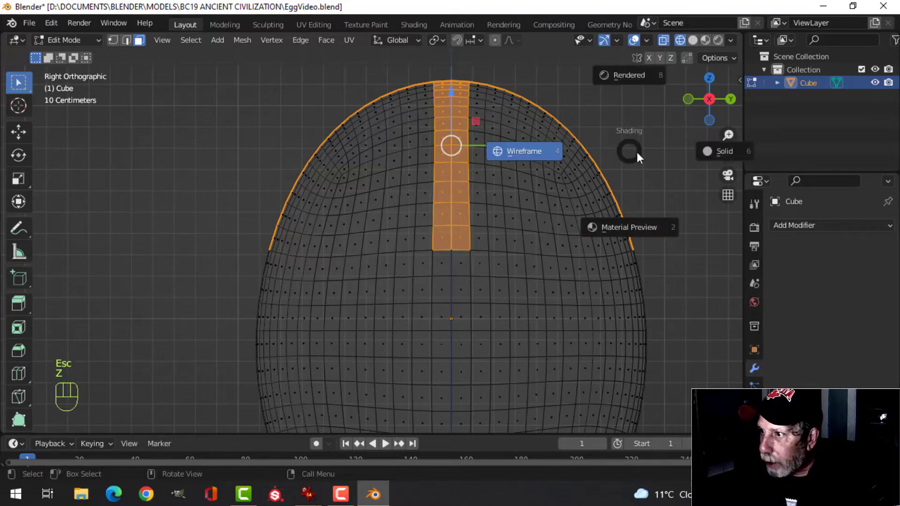
{"action": "left_click", "coordinate": [698, 150]}
{"action": "mouse_move", "coordinate": [698, 150]}
{"action": "middle_mouse_down"}
{"action": "mouse_move", "coordinate": [619, 139]}
{"action": "mouse_move", "coordinate": [596, 169]}
{"action": "mouse_move", "coordinate": [533, 211]}
{"action": "mouse_move", "coordinate": [525, 208]}
{"action": "mouse_move", "coordinate": [540, 188]}
{"action": "mouse_move", "coordinate": [509, 224]}
{"action": "mouse_move", "coordinate": [516, 213]}
{"action": "mouse_move", "coordinate": [473, 218]}
{"action": "middle_mouse_up"}
{"action": "scroll", "coordinate": [526, 208], "scroll_direction": "down", "scroll_amount": 2}
{"action": "scroll", "coordinate": [511, 215], "scroll_direction": "up", "scroll_amount": 2}
{"action": "middle_click_drag", "start_coordinate": [524, 204], "coordinate": [570, 215]}
{"action": "scroll", "coordinate": [527, 210], "scroll_direction": "up", "scroll_amount": 2}
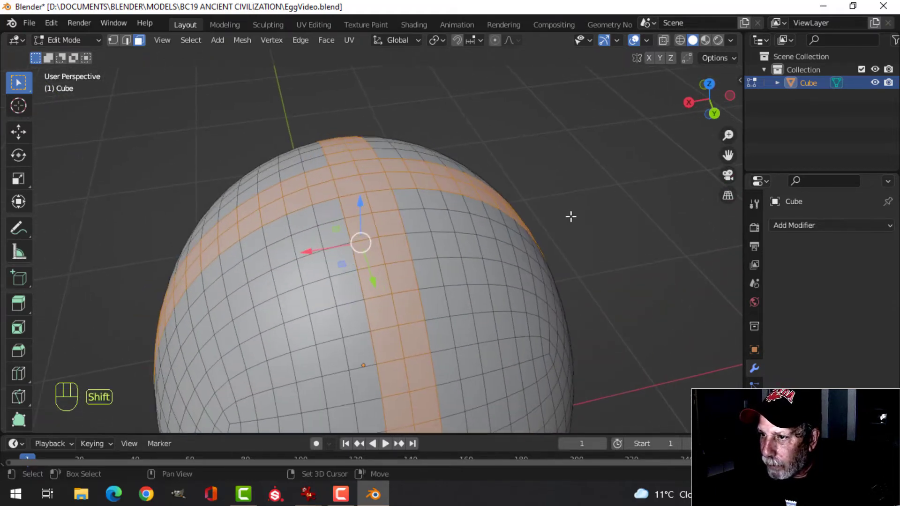
{"action": "key", "text": "i"}
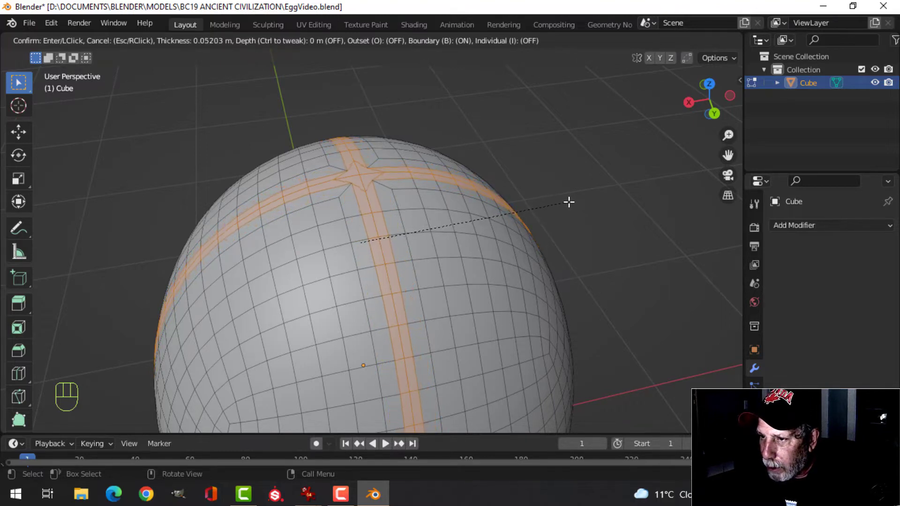
{"action": "left_click", "coordinate": [568, 201]}
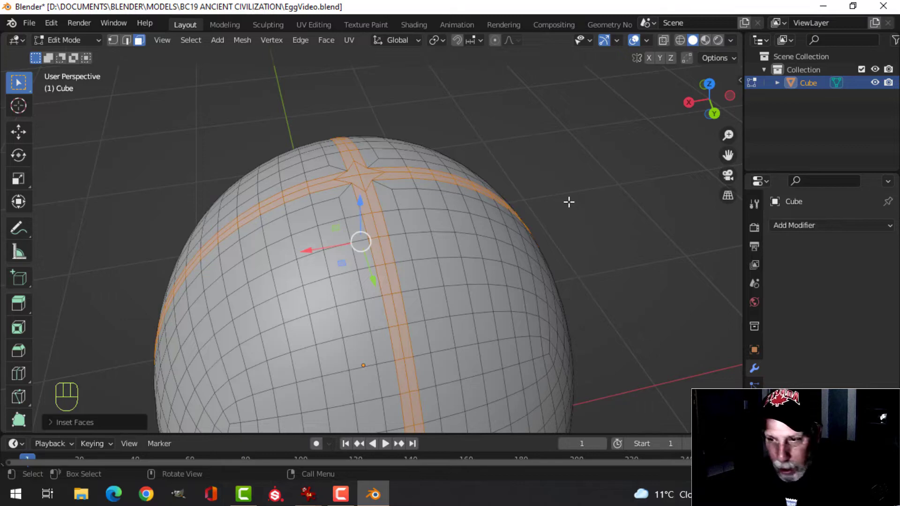
Delete the inset strip faces to open crossing slots through the egg's upper shell.
{"action": "key", "text": "x"}
{"action": "left_click", "coordinate": [542, 231]}
{"action": "scroll", "coordinate": [366, 243], "scroll_direction": "down", "scroll_amount": 3}
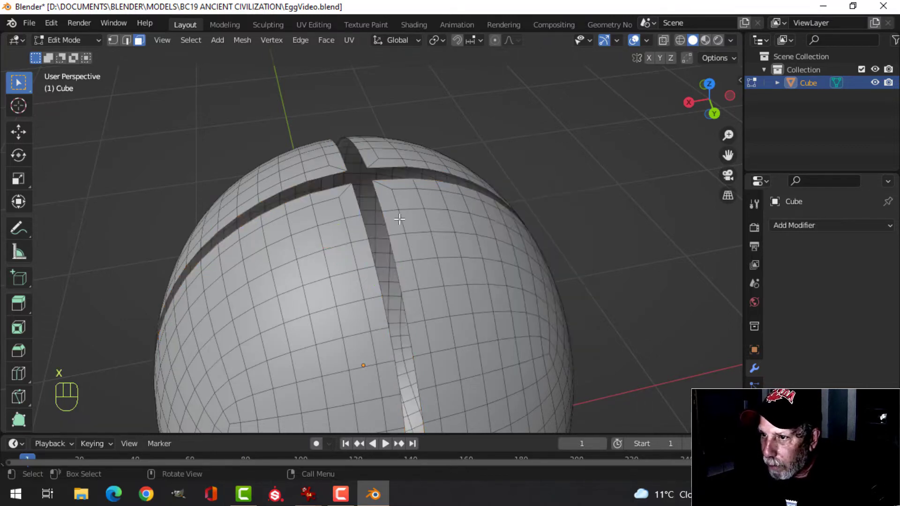
{"action": "middle_click_drag", "start_coordinate": [367, 243], "coordinate": [464, 206]}
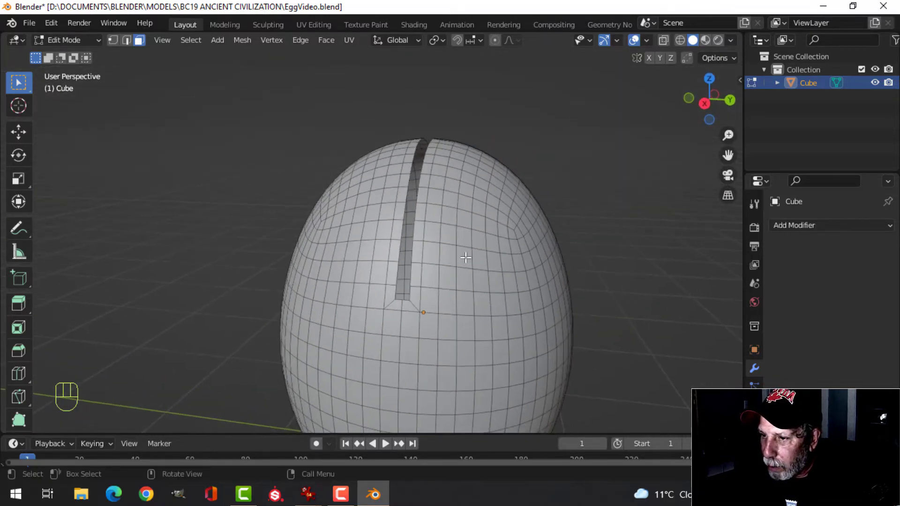
Slide the center-line vertex just below each of the four slot ends downward by a factor of about 0.34.
{"action": "scroll", "coordinate": [466, 255], "scroll_direction": "up", "scroll_amount": 2}
{"action": "middle_click_drag", "start_coordinate": [466, 255], "coordinate": [418, 155], "text": "shift"}
{"action": "middle_click_drag", "start_coordinate": [425, 195], "coordinate": [457, 212]}
{"action": "scroll", "coordinate": [451, 207], "scroll_direction": "up", "scroll_amount": 1}
{"action": "middle_click_drag", "start_coordinate": [460, 212], "coordinate": [468, 218]}
{"action": "key", "text": "1"}
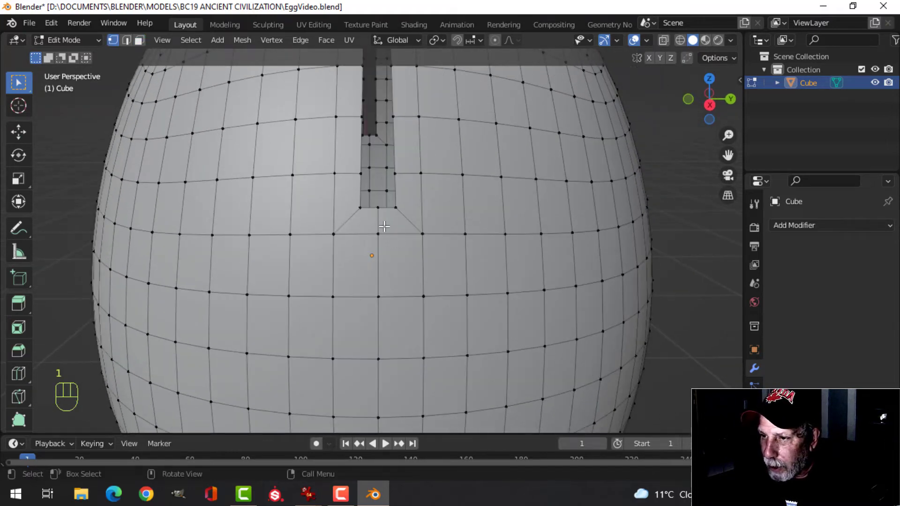
{"action": "middle_click_drag", "start_coordinate": [377, 213], "coordinate": [434, 227]}
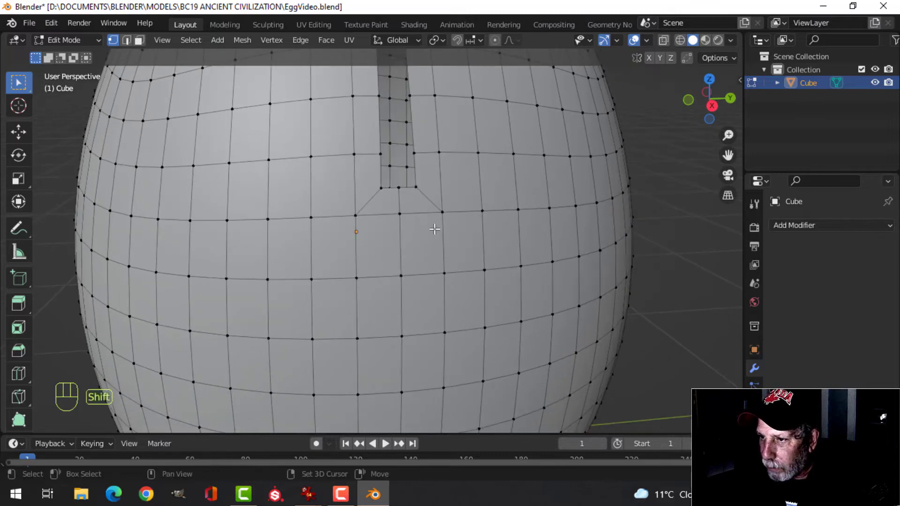
{"action": "left_click", "coordinate": [402, 216]}
{"action": "scroll", "coordinate": [539, 230], "scroll_direction": "down", "scroll_amount": 2}
{"action": "middle_click_drag", "start_coordinate": [590, 233], "coordinate": [428, 236]}
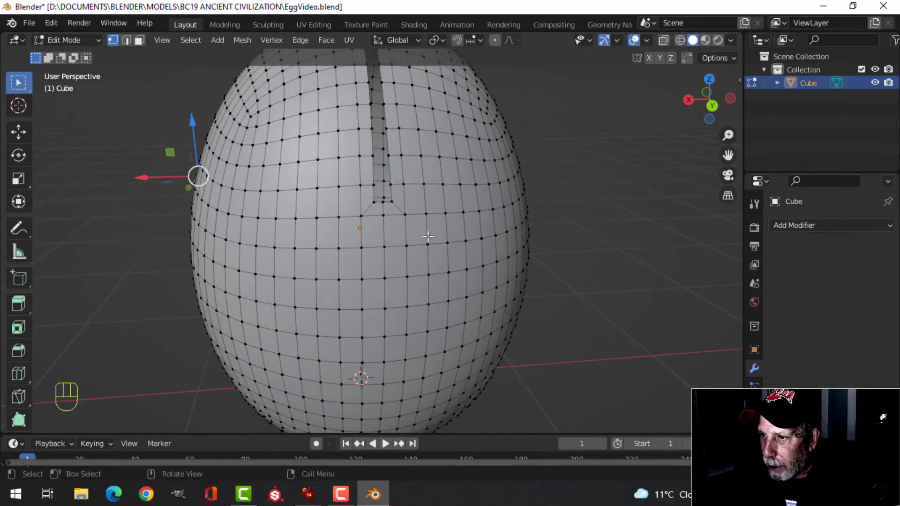
{"action": "middle_click_drag", "start_coordinate": [558, 229], "coordinate": [443, 229]}
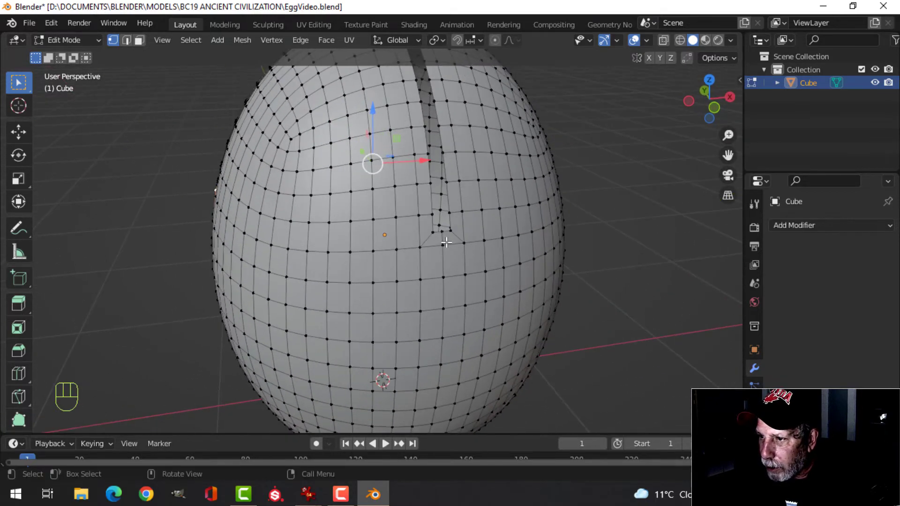
{"action": "middle_click_drag", "start_coordinate": [572, 227], "coordinate": [538, 223], "text": "shift"}
{"action": "scroll", "coordinate": [529, 199], "scroll_direction": "up", "scroll_amount": 3}
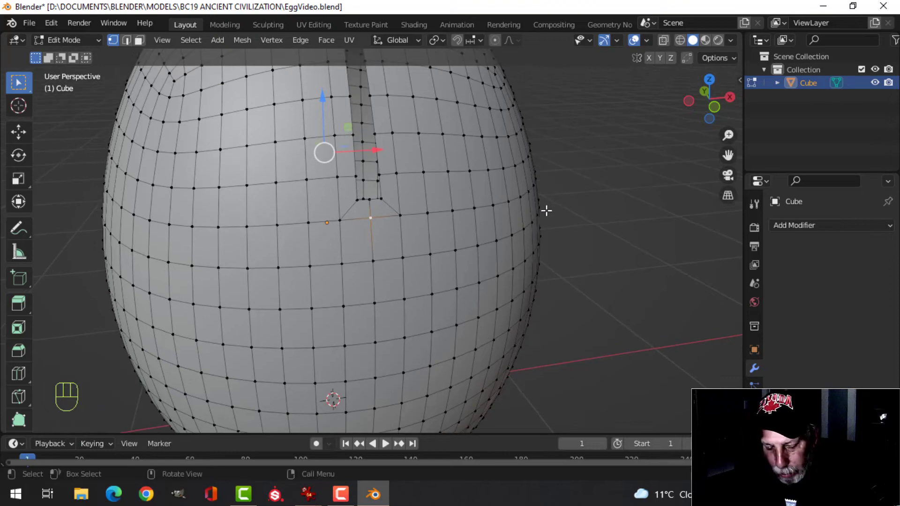
{"action": "key", "text": "g"}
{"action": "key", "text": "g"}
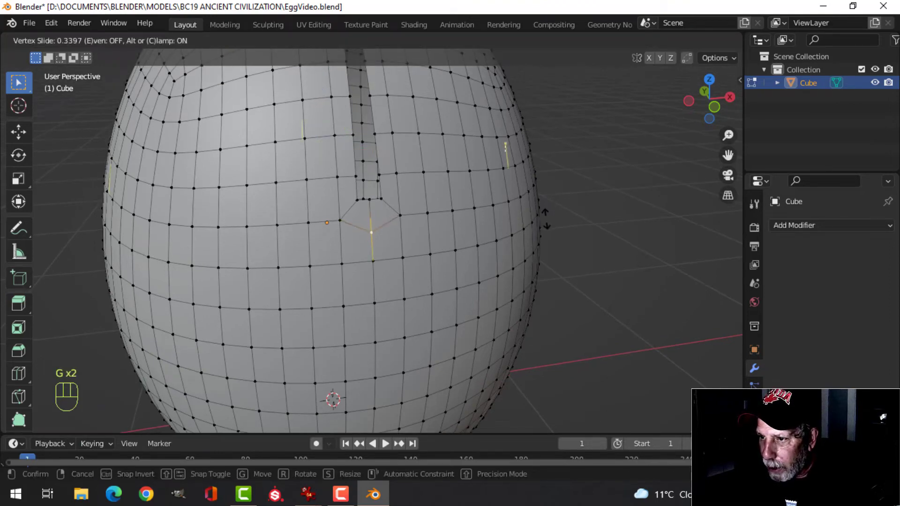
{"action": "left_click", "coordinate": [546, 219]}
Slide the middle vertex on each slot's lower edge downward by a factor of about 0.54 to make pointed ends.
{"action": "middle_click_drag", "start_coordinate": [546, 219], "coordinate": [522, 215]}
{"action": "left_click", "coordinate": [426, 209]}
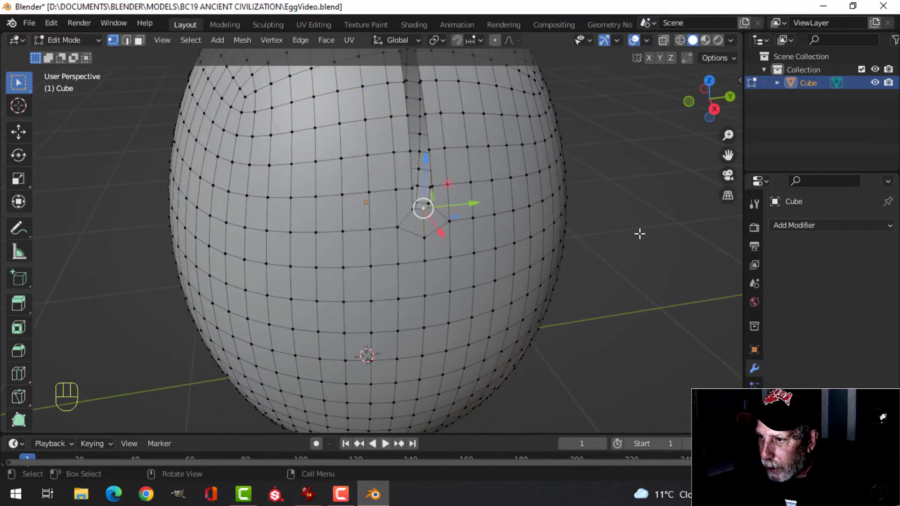
{"action": "middle_click_drag", "start_coordinate": [638, 233], "coordinate": [485, 225]}
{"action": "middle_click_drag", "start_coordinate": [690, 242], "coordinate": [543, 232]}
{"action": "left_click", "coordinate": [393, 173], "text": "shift"}
{"action": "key", "text": "g"}
{"action": "key", "text": "g"}
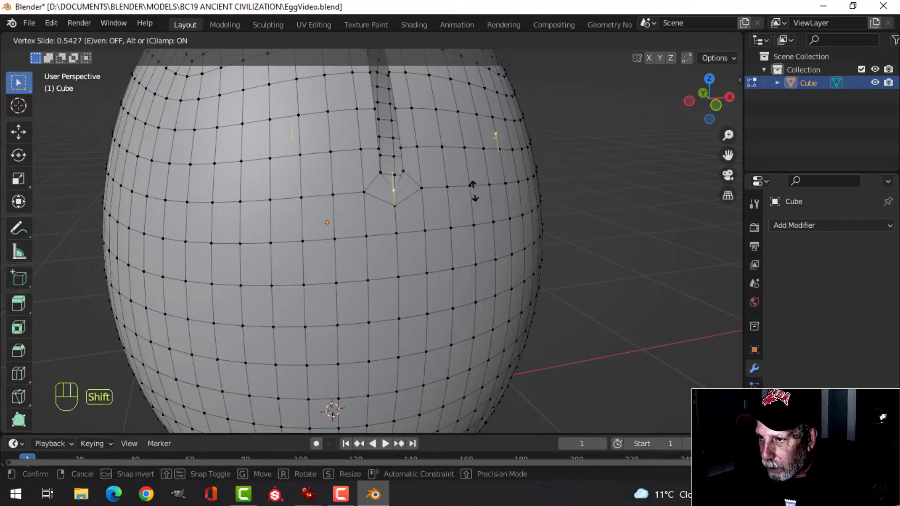
{"action": "left_click", "coordinate": [470, 192]}
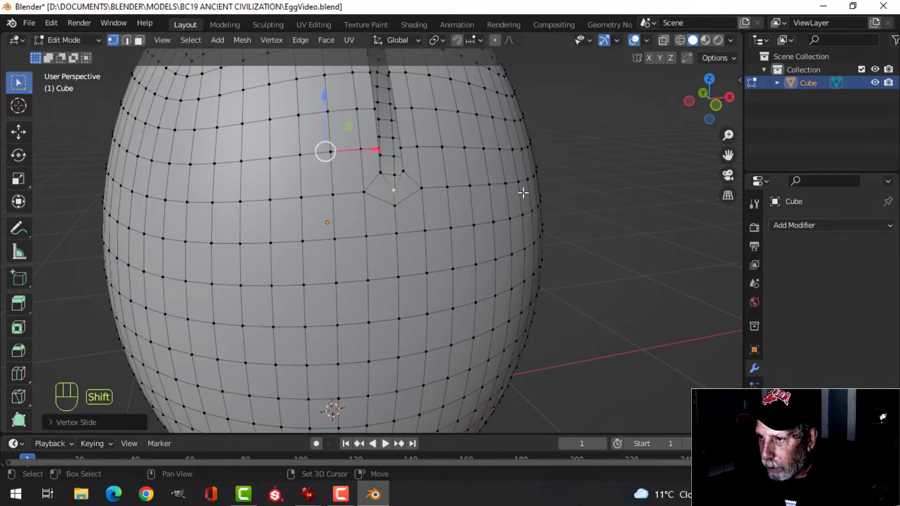
Extrude the face loop bordering the slots and fatten it slightly outward along its normals into a raised rim.
{"action": "key", "text": "alt+a"}
{"action": "middle_click_drag", "start_coordinate": [566, 187], "coordinate": [414, 200]}
{"action": "key", "text": "3"}
{"action": "scroll", "coordinate": [534, 194], "scroll_direction": "down", "scroll_amount": 3}
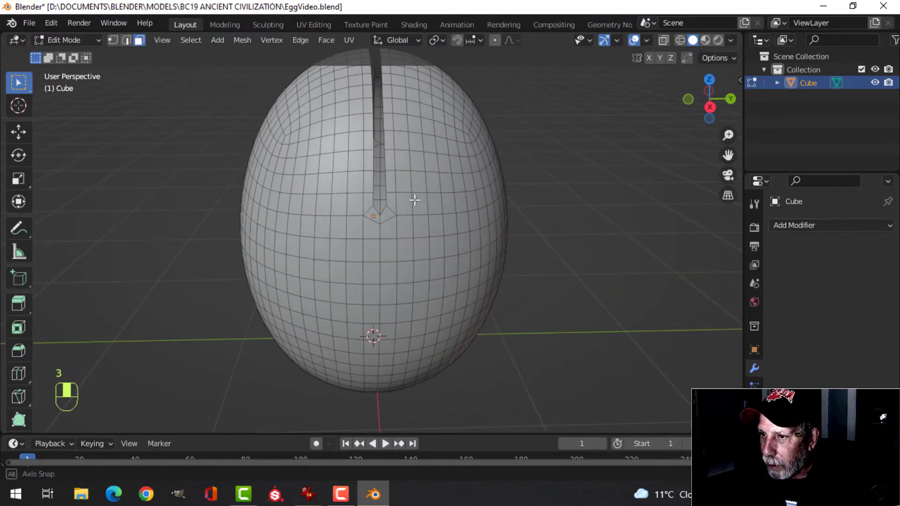
{"action": "left_click", "coordinate": [375, 210], "text": "alt+shift"}
{"action": "middle_click_drag", "start_coordinate": [531, 190], "coordinate": [518, 225]}
{"action": "key", "text": "e"}
{"action": "left_click", "coordinate": [519, 226]}
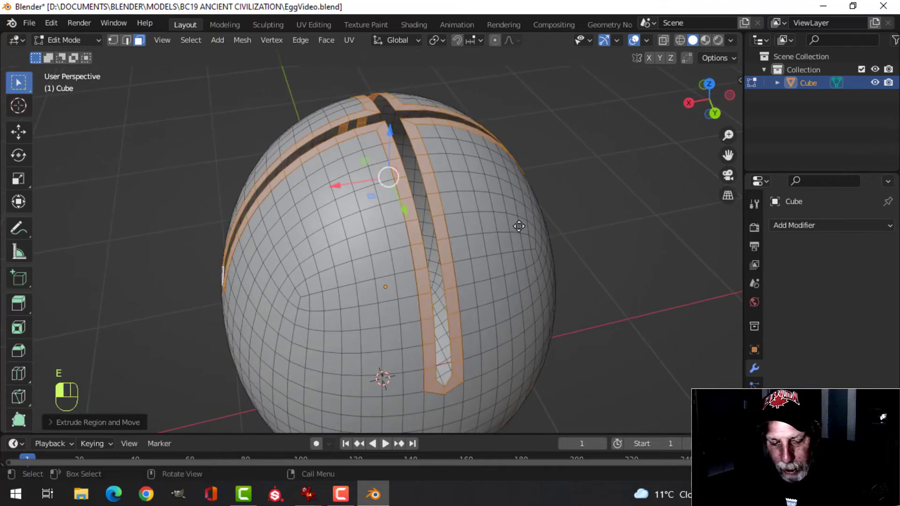
{"action": "key", "text": "alt+s"}
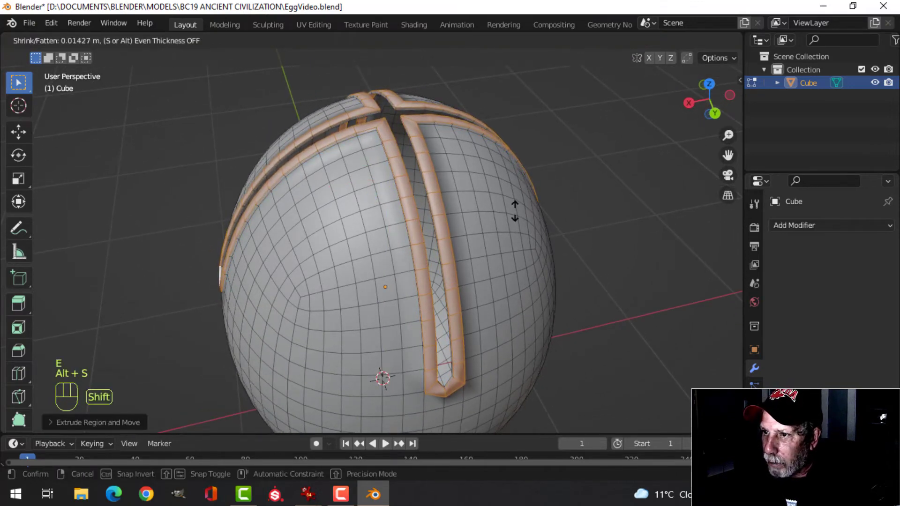
{"action": "left_click", "coordinate": [515, 200]}
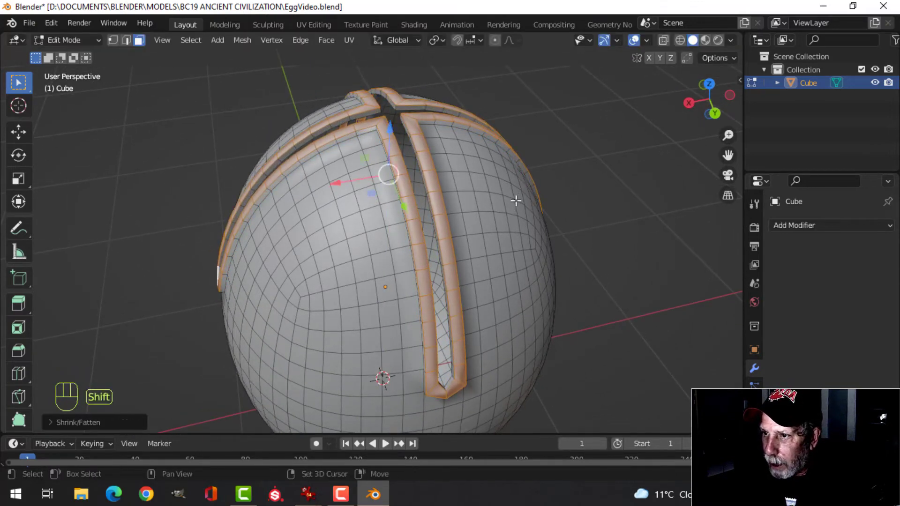
Return the egg to Object Mode and add a level 1 Subdivision modifier.
{"action": "mouse_move", "coordinate": [515, 201]}
{"action": "middle_mouse_down"}
{"action": "mouse_move", "coordinate": [508, 201]}
{"action": "mouse_move", "coordinate": [552, 187]}
{"action": "mouse_move", "coordinate": [514, 193]}
{"action": "middle_mouse_up"}
{"action": "key", "text": "Tab"}
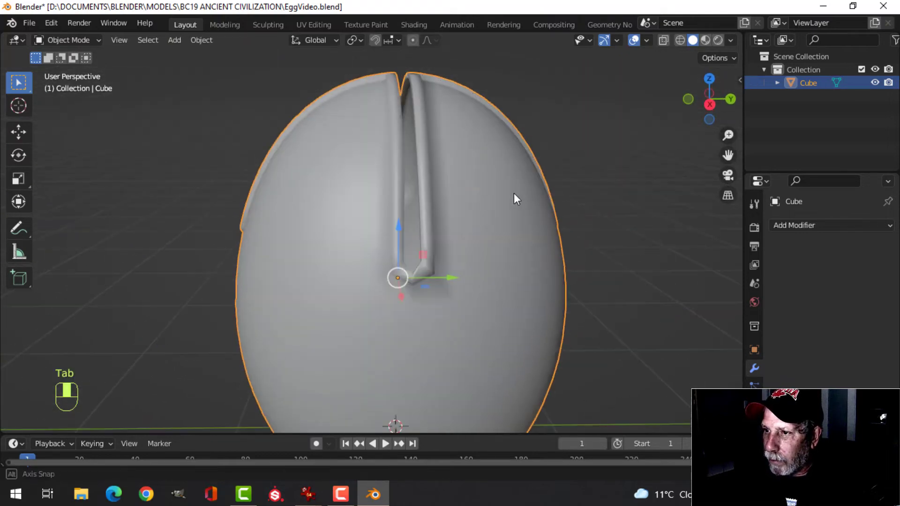
{"action": "key", "text": "ctrl+1"}
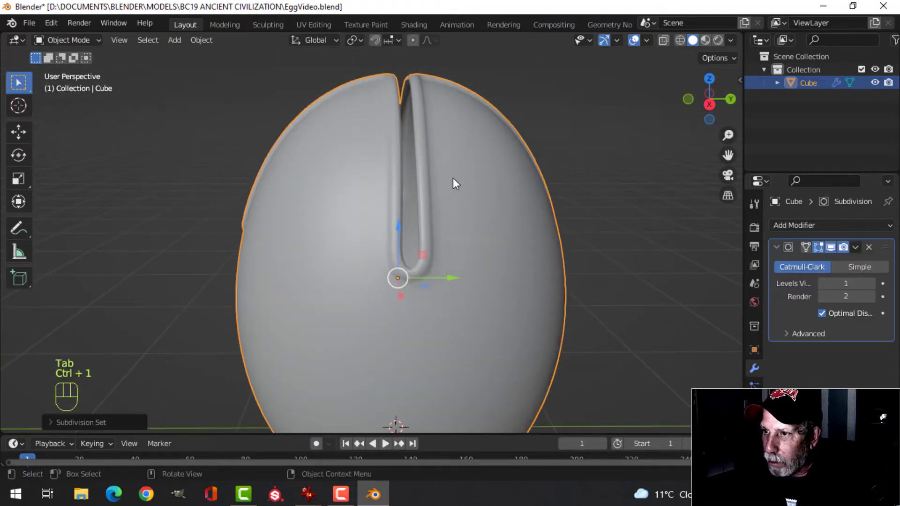
{"action": "right_click", "coordinate": [457, 165]}
{"action": "scroll", "coordinate": [544, 188], "scroll_direction": "down", "scroll_amount": 3}
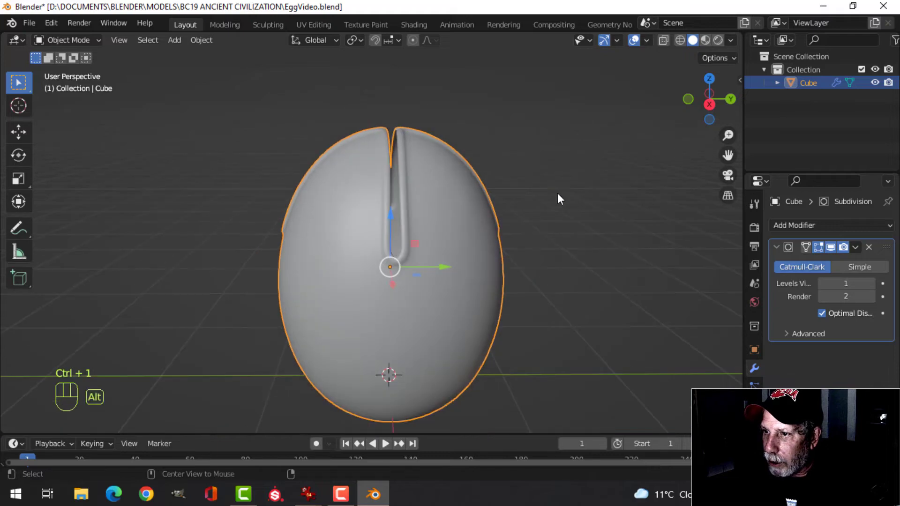
Examine the egg's slots and raised rims from several angles, with nothing selected and the Subdivision modifier's settings collapsed.
{"action": "middle_click_drag", "start_coordinate": [558, 193], "coordinate": [539, 227]}
{"action": "key", "text": "alt+a"}
{"action": "middle_click_drag", "start_coordinate": [482, 242], "coordinate": [471, 279]}
{"action": "middle_click_drag", "start_coordinate": [490, 255], "coordinate": [432, 288]}
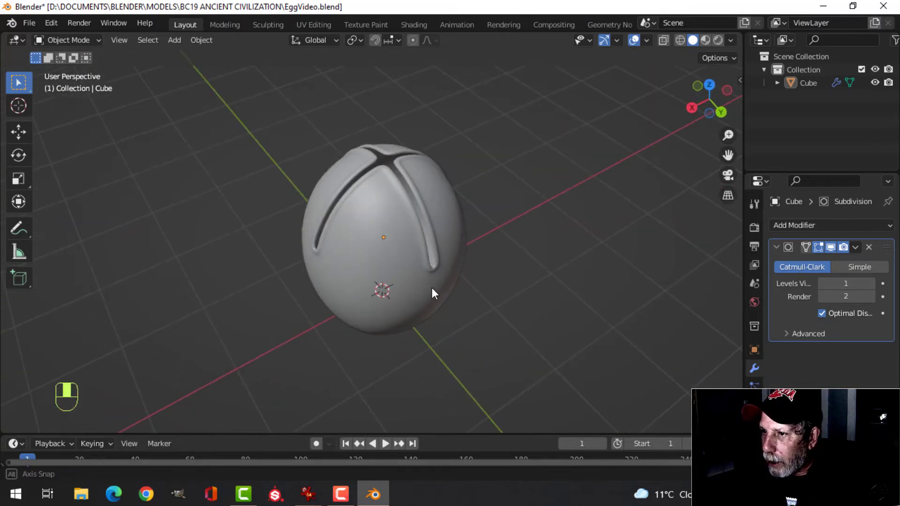
{"action": "middle_click_drag", "start_coordinate": [597, 274], "coordinate": [576, 249]}
{"action": "left_click", "coordinate": [776, 247]}
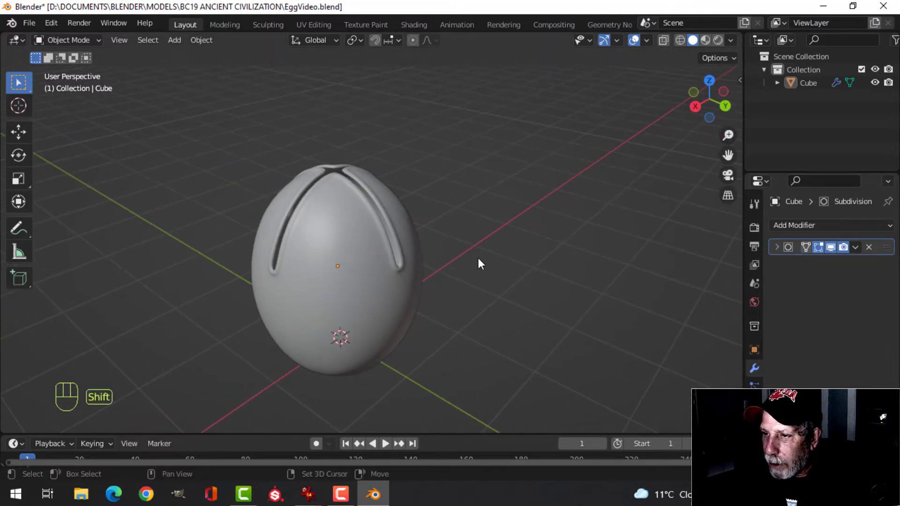
{"action": "middle_click_drag", "start_coordinate": [473, 258], "coordinate": [539, 253], "text": "shift"}
{"action": "middle_click_drag", "start_coordinate": [538, 253], "coordinate": [512, 258]}
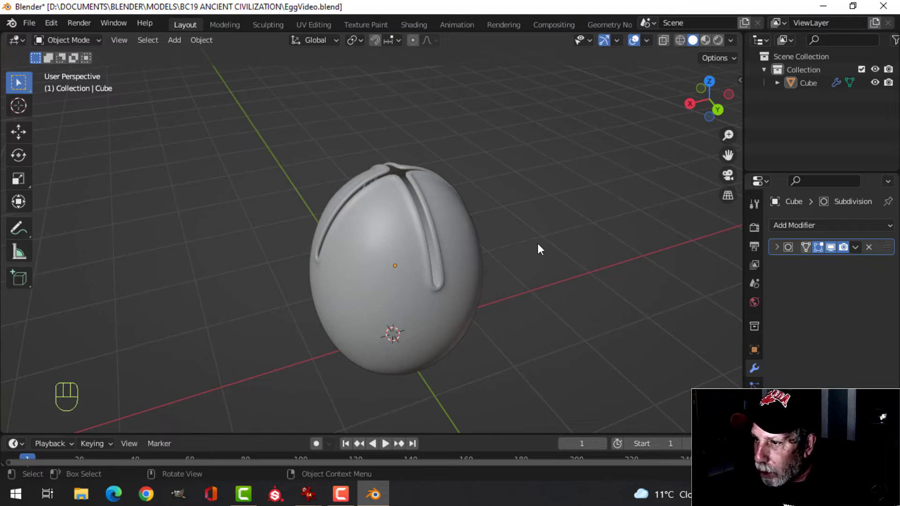
{"action": "middle_click_drag", "start_coordinate": [538, 247], "coordinate": [505, 232], "text": "shift"}
Add a Displace modifier to the egg with a new texture of type Voronoi.
{"action": "left_click", "coordinate": [806, 226]}
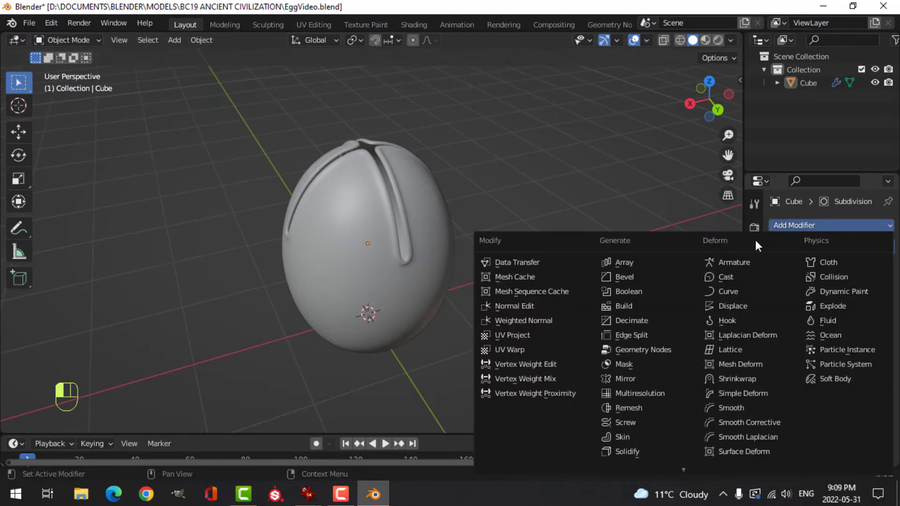
{"action": "left_click", "coordinate": [736, 306]}
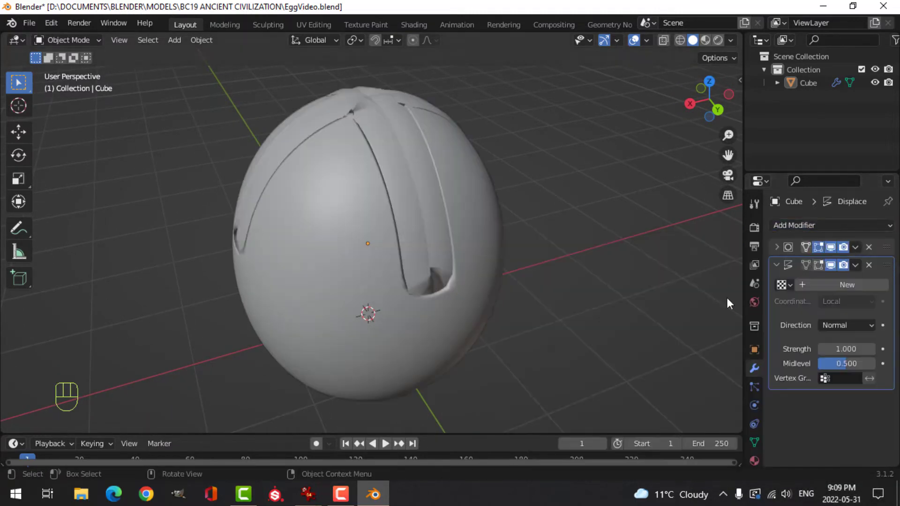
{"action": "left_click", "coordinate": [846, 286]}
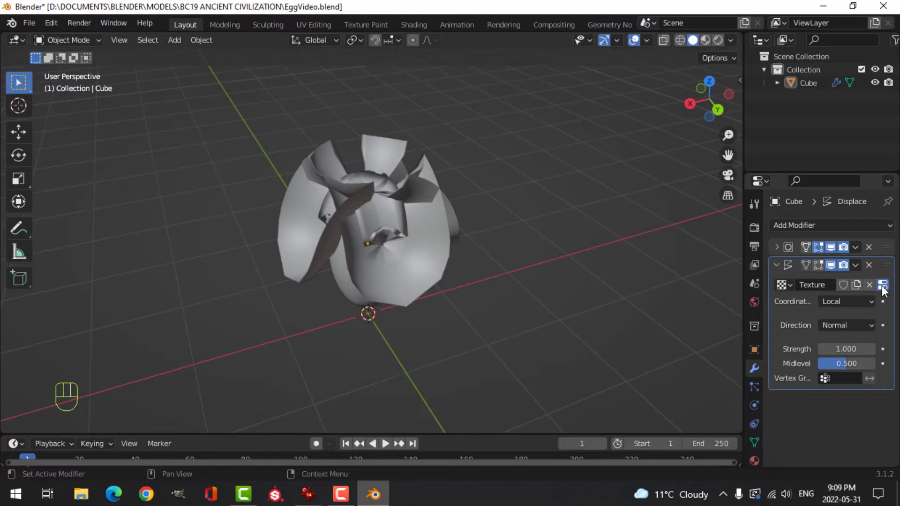
{"action": "left_click", "coordinate": [882, 285]}
{"action": "left_click", "coordinate": [842, 264]}
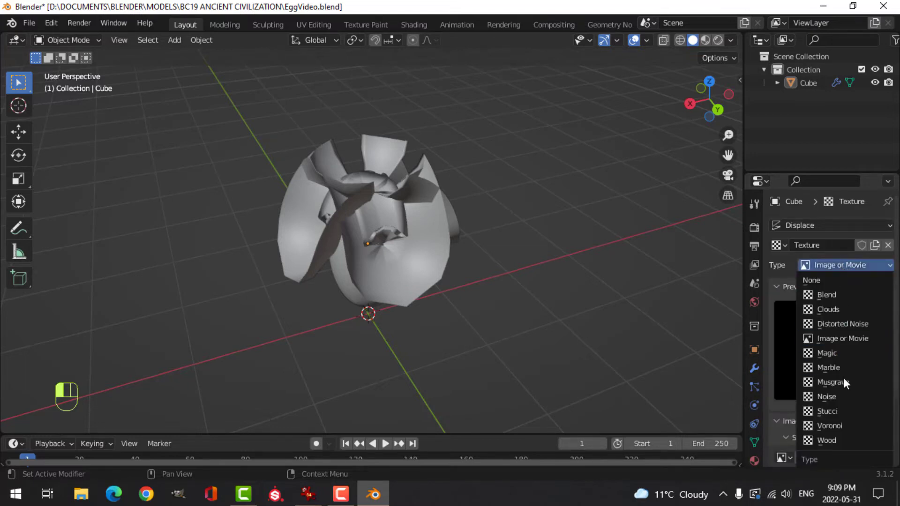
{"action": "left_click", "coordinate": [839, 426]}
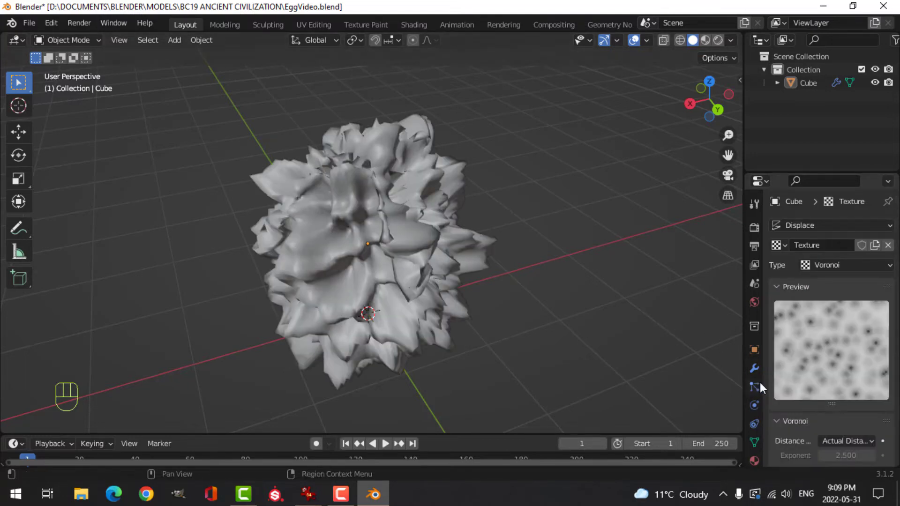
Set the Displace modifier's strength to 0.050 and its midlevel to 0.000.
{"action": "left_click", "coordinate": [755, 370]}
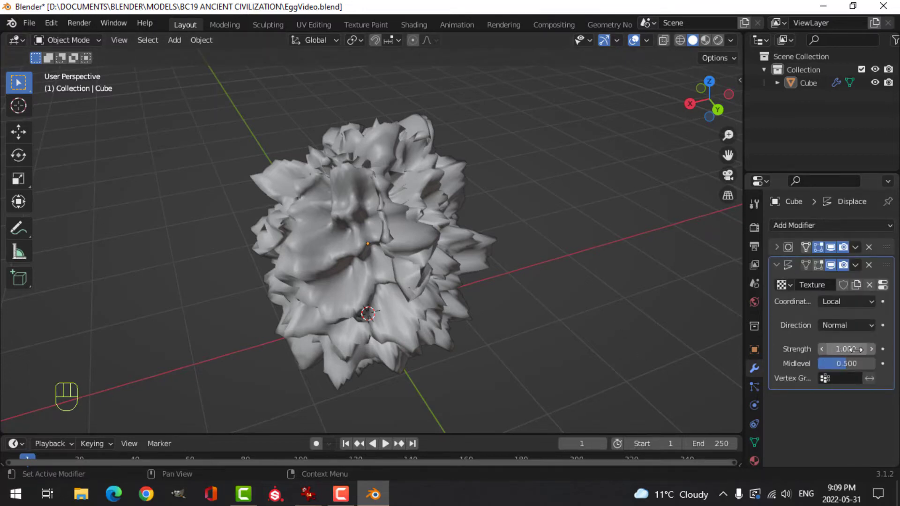
{"action": "left_click_drag", "start_coordinate": [848, 349], "coordinate": [681, 330], "text": "shift"}
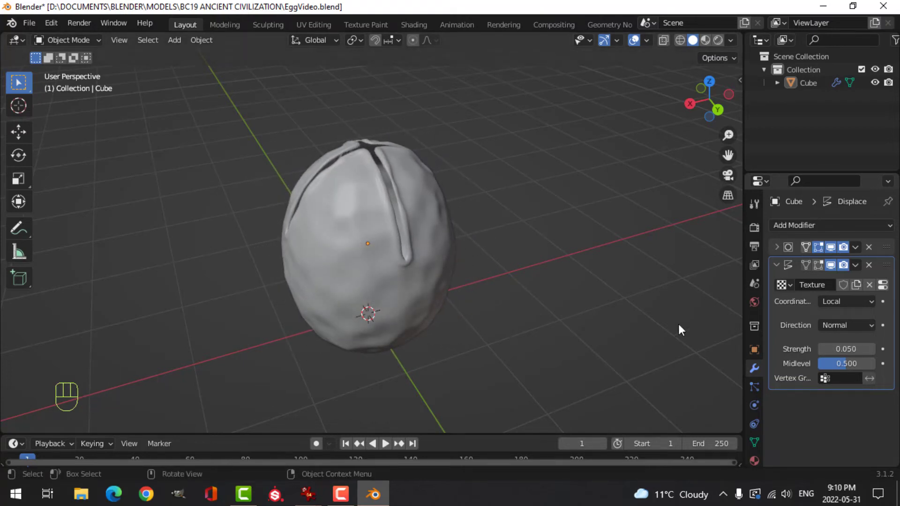
{"action": "scroll", "coordinate": [660, 313], "scroll_direction": "up", "scroll_amount": 2}
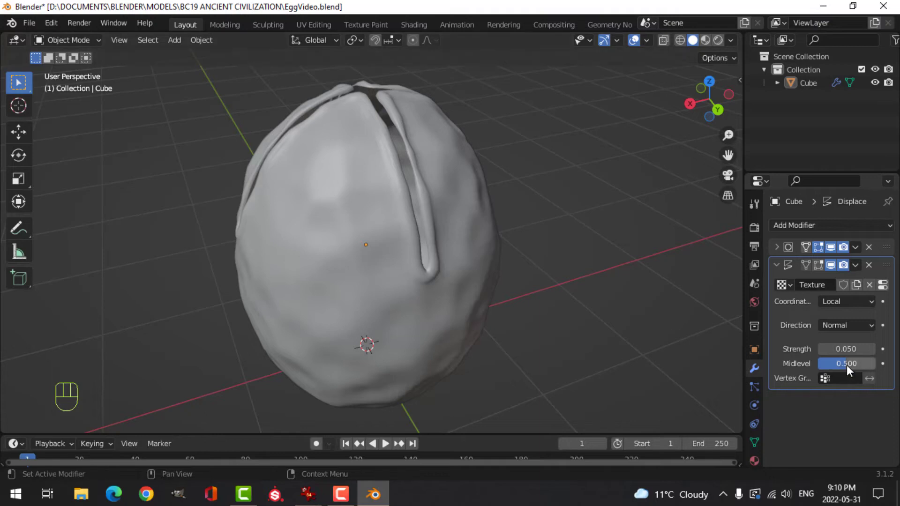
{"action": "left_click_drag", "start_coordinate": [847, 366], "coordinate": [796, 366]}
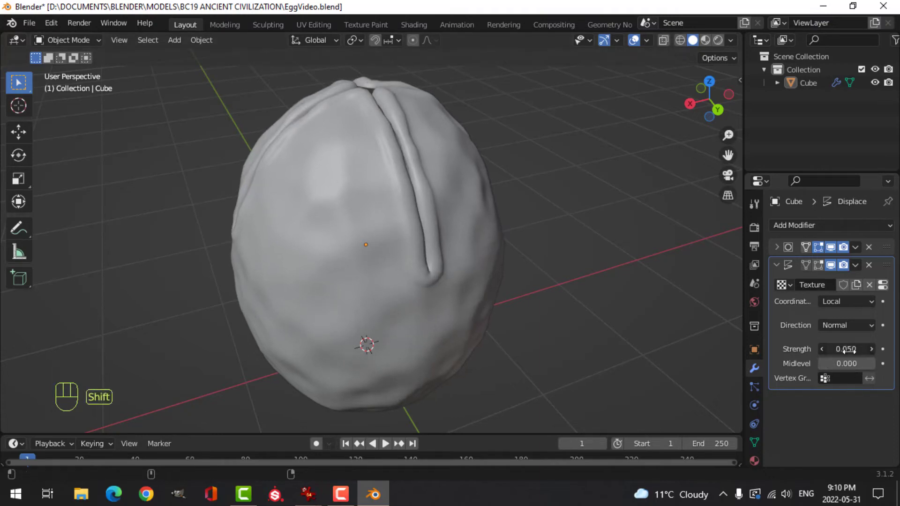
{"action": "mouse_move", "coordinate": [846, 349]}
{"action": "left_mouse_down", "text": "shift"}
{"action": "mouse_move", "coordinate": [818, 349]}
{"action": "mouse_move", "coordinate": [846, 348]}
{"action": "left_mouse_up", "text": "shift"}
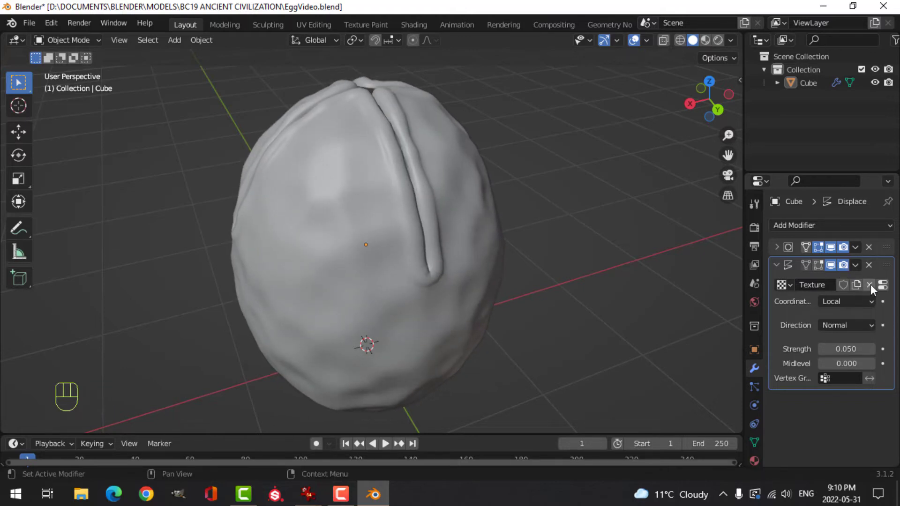
Set the size of the Displace modifier's Voronoi texture to 0.22.
{"action": "scroll", "coordinate": [755, 445], "scroll_direction": "down", "scroll_amount": 2}
{"action": "left_click", "coordinate": [754, 451]}
{"action": "scroll", "coordinate": [811, 403], "scroll_direction": "down", "scroll_amount": 4}
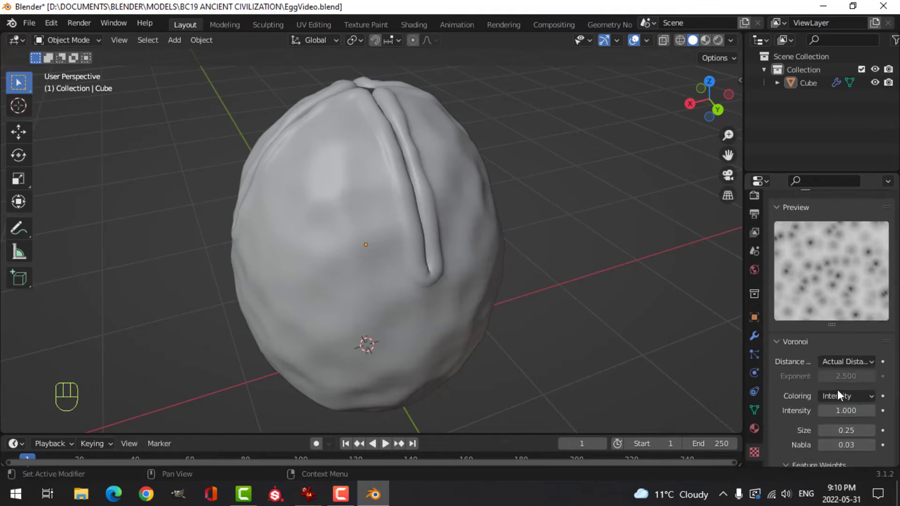
{"action": "scroll", "coordinate": [837, 390], "scroll_direction": "down", "scroll_amount": 4}
{"action": "left_click_drag", "start_coordinate": [846, 350], "coordinate": [844, 351], "text": "shift"}
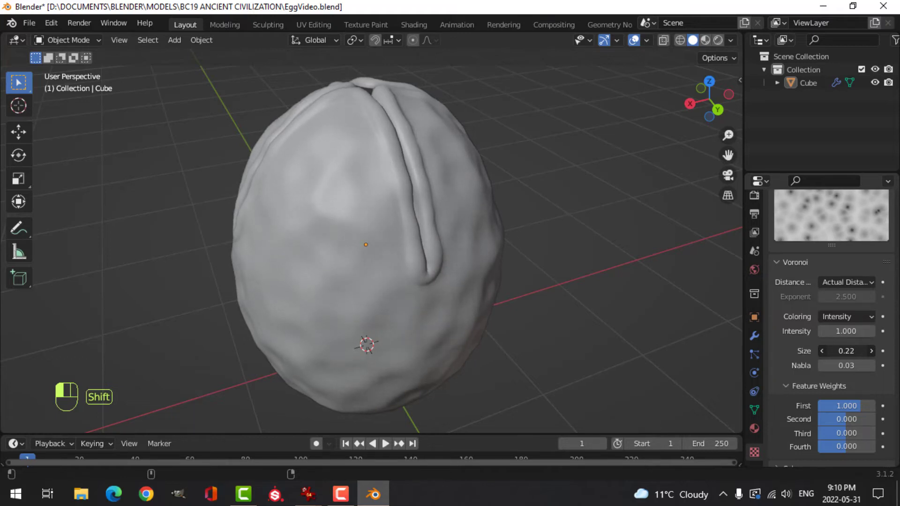
{"action": "scroll", "coordinate": [620, 269], "scroll_direction": "down", "scroll_amount": 3}
{"action": "middle_click_drag", "start_coordinate": [586, 275], "coordinate": [656, 300]}
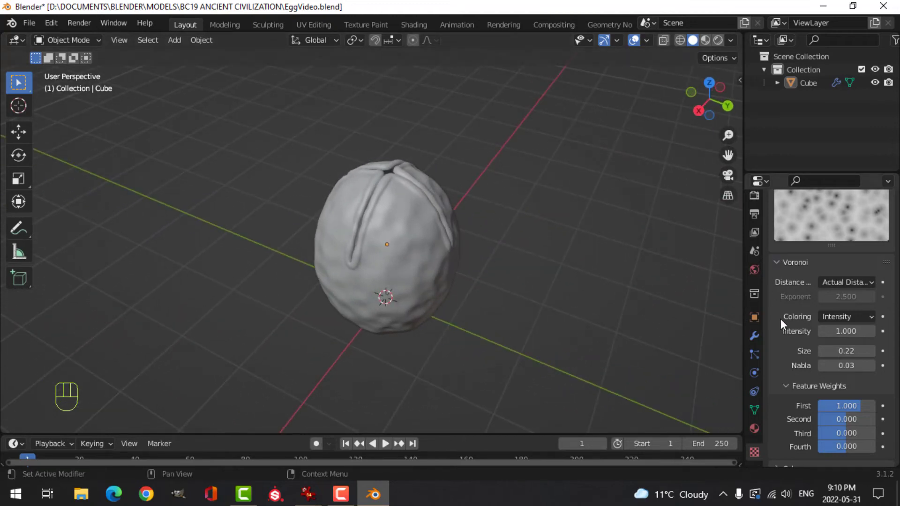
Collapse the egg's Displace modifier settings and add a second Displace modifier with a new texture.
{"action": "scroll", "coordinate": [780, 319], "scroll_direction": "up", "scroll_amount": 7}
{"action": "left_click", "coordinate": [755, 336]}
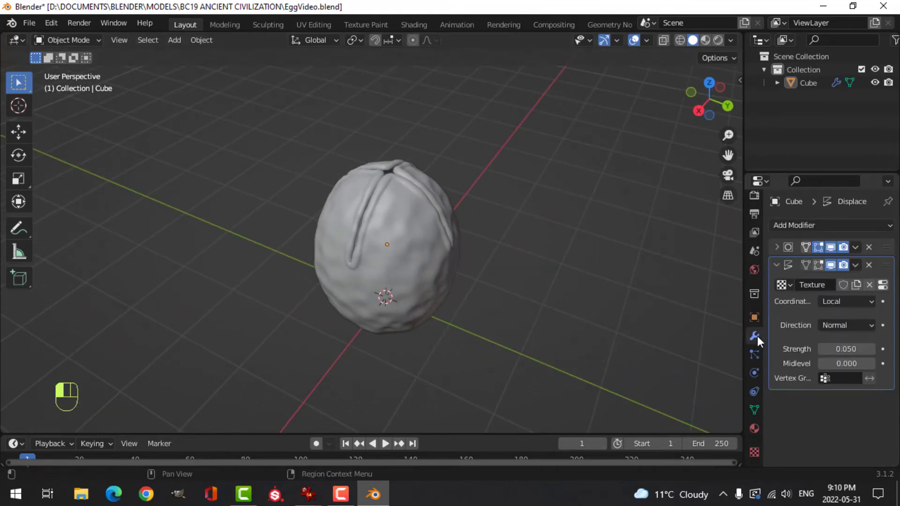
{"action": "left_click", "coordinate": [776, 266]}
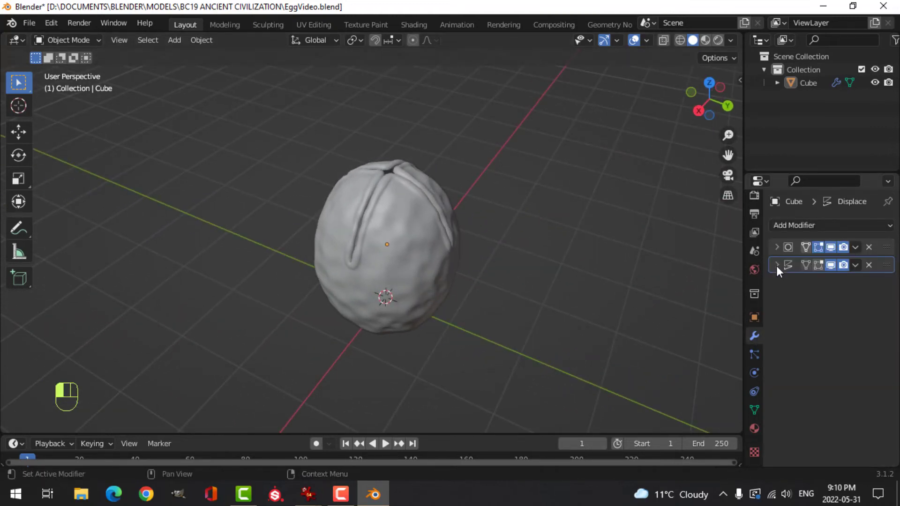
{"action": "left_click", "coordinate": [811, 227]}
{"action": "left_click", "coordinate": [738, 307]}
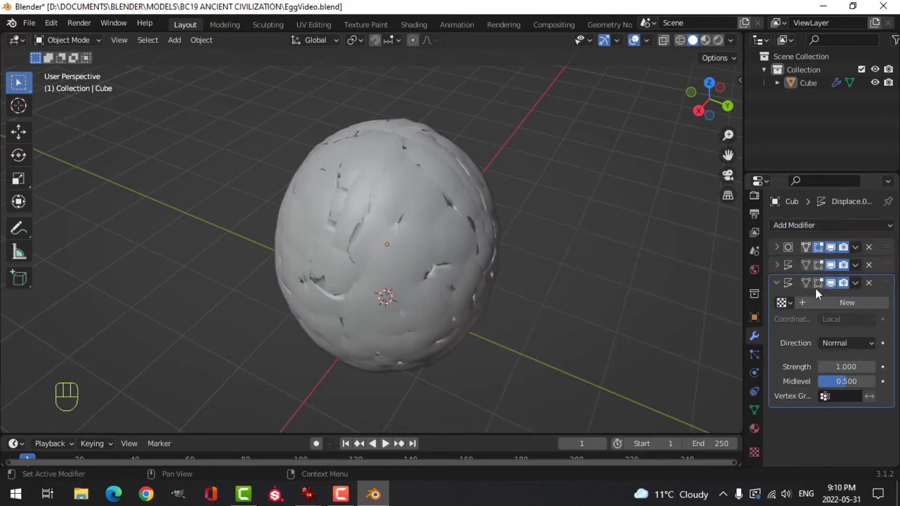
{"action": "left_click", "coordinate": [850, 304]}
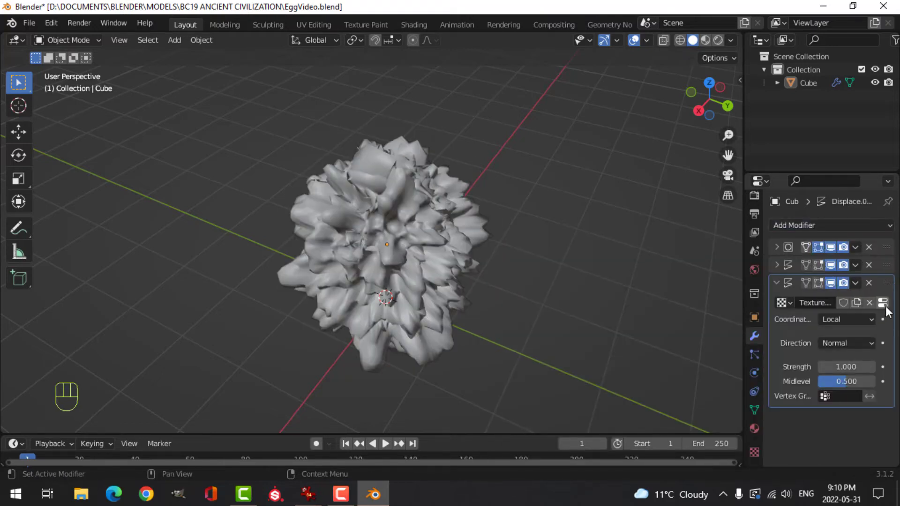
Set the second Displace modifier's Voronoi texture to size 0.20 and nabla 0.10.
{"action": "left_click", "coordinate": [885, 304]}
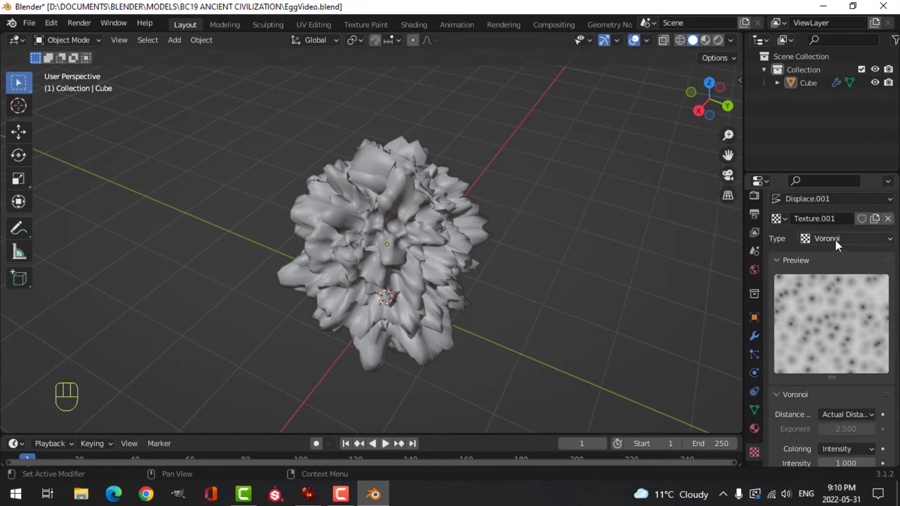
{"action": "scroll", "coordinate": [839, 328], "scroll_direction": "down", "scroll_amount": 8}
{"action": "scroll", "coordinate": [847, 332], "scroll_direction": "down", "scroll_amount": 2}
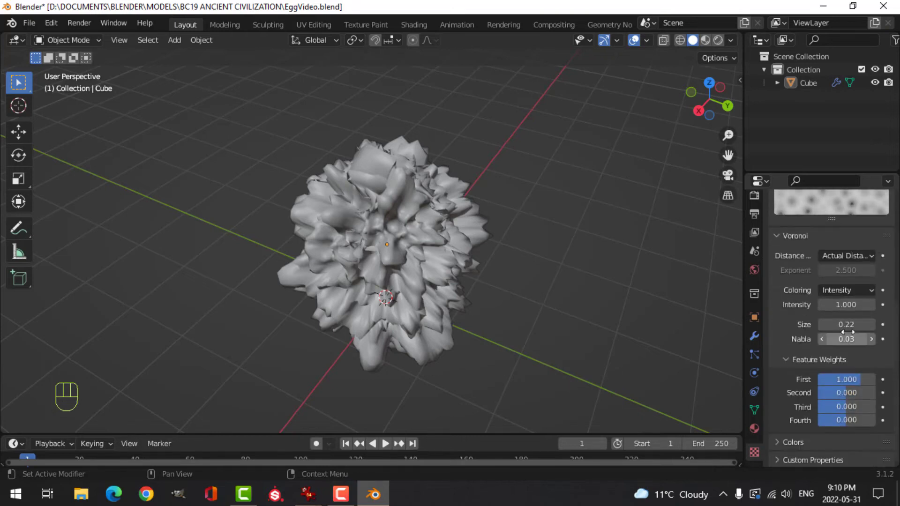
{"action": "mouse_move", "coordinate": [846, 324]}
{"action": "left_mouse_down", "text": "shift"}
{"action": "mouse_move", "coordinate": [836, 324]}
{"action": "mouse_move", "coordinate": [846, 341]}
{"action": "left_mouse_up", "text": "shift"}
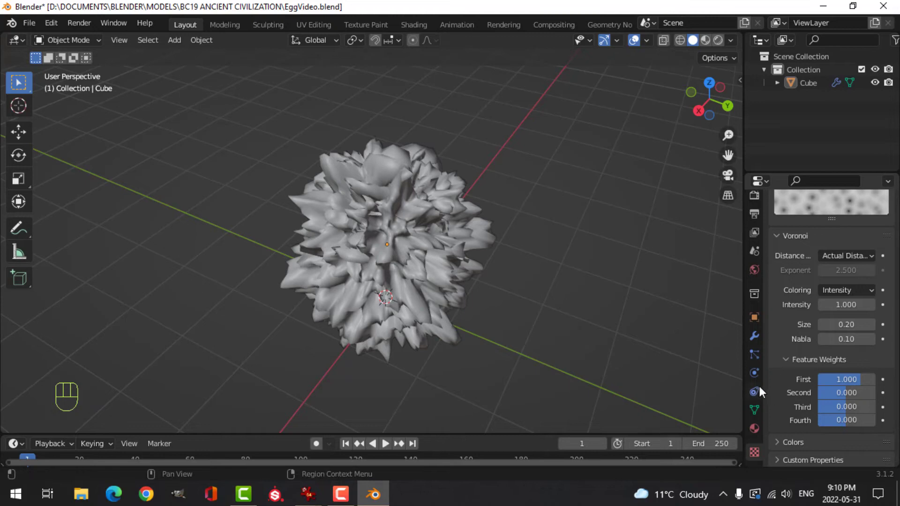
Set the second Displace modifier's strength to 0.010 and its midlevel to 0.039.
{"action": "left_click", "coordinate": [754, 335]}
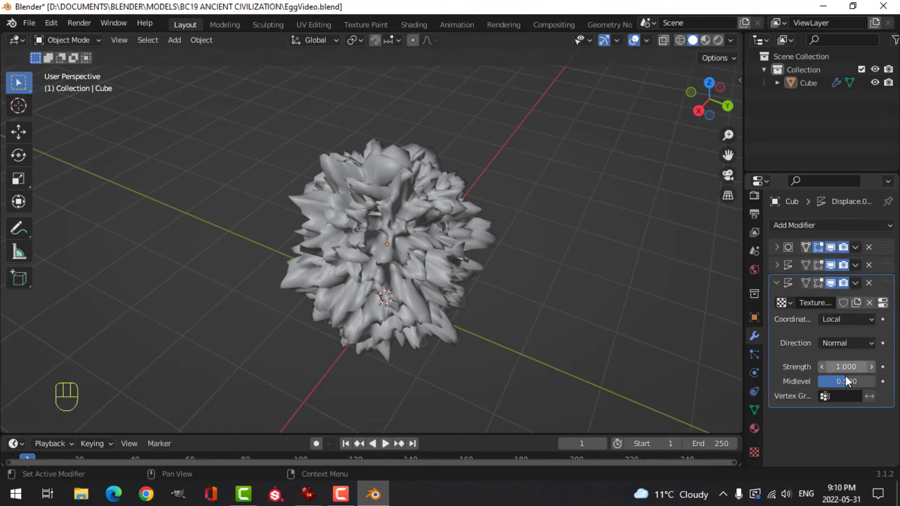
{"action": "left_click_drag", "start_coordinate": [842, 382], "coordinate": [792, 366]}
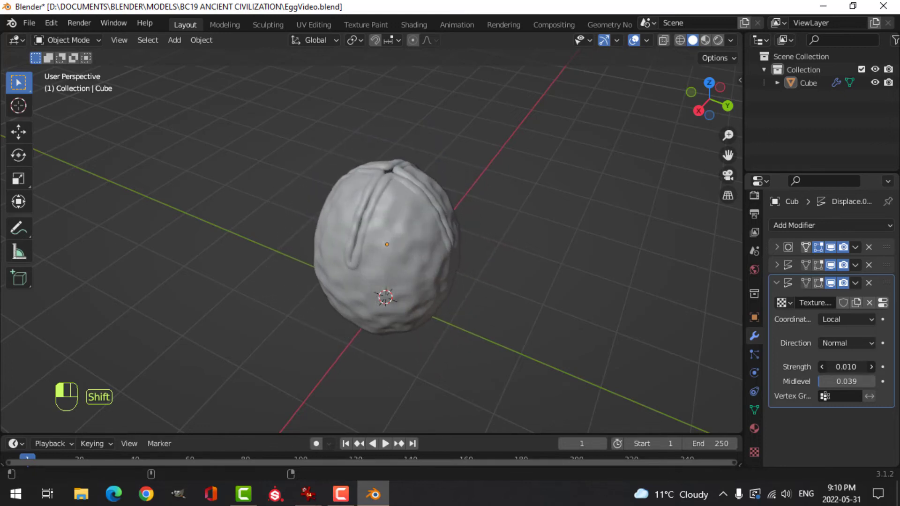
{"action": "middle_click_drag", "start_coordinate": [662, 341], "coordinate": [515, 222]}
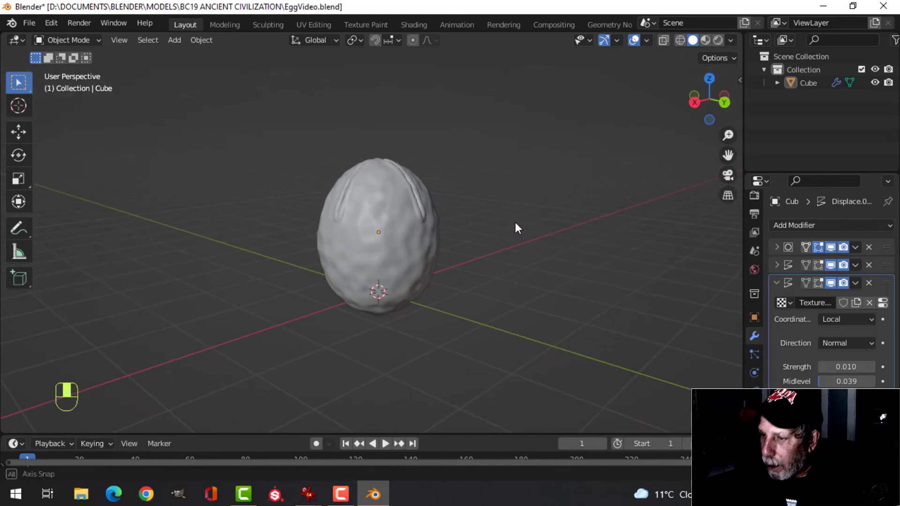
Add a plane at the egg's base in front view and scale it by 5.
{"action": "key", "text": "KP_1"}
{"action": "key", "text": "shift+a"}
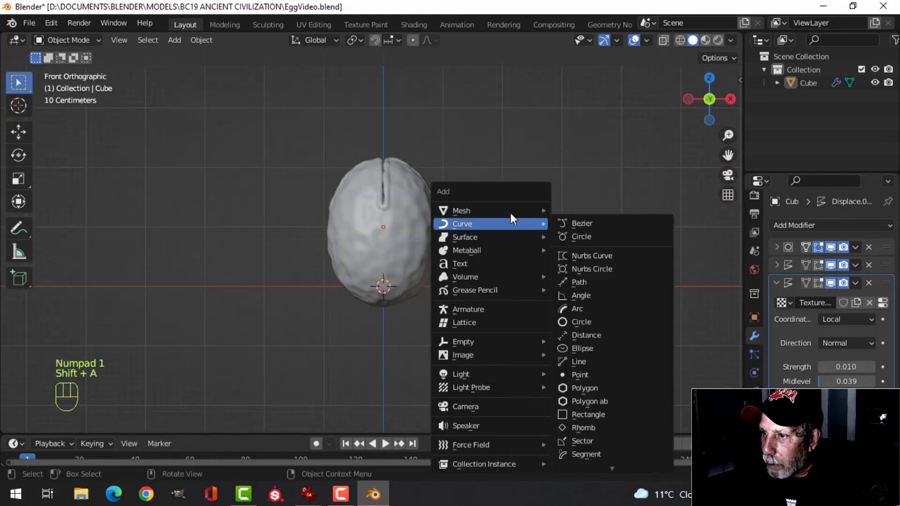
{"action": "mouse_move", "coordinate": [516, 212]}
{"action": "left_click", "coordinate": [576, 212]}
{"action": "key", "text": "s"}
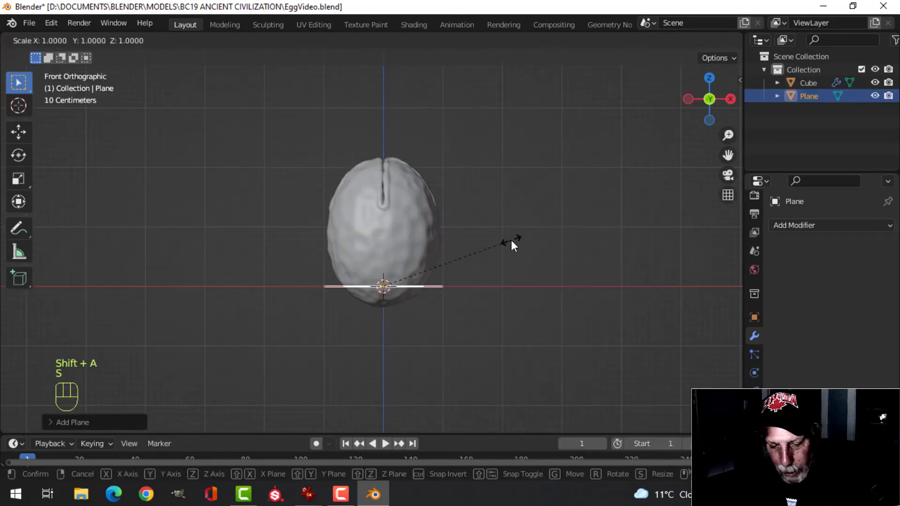
{"action": "key", "text": "5"}
{"action": "left_click", "coordinate": [534, 211]}
Lower the plane slightly along Z toward the underside of the egg.
{"action": "middle_click_drag", "start_coordinate": [537, 217], "coordinate": [387, 225]}
{"action": "left_click_drag", "start_coordinate": [385, 229], "coordinate": [385, 238]}
{"action": "middle_click_drag", "start_coordinate": [577, 256], "coordinate": [540, 190], "text": "shift"}
{"action": "middle_click_drag", "start_coordinate": [540, 189], "coordinate": [538, 251]}
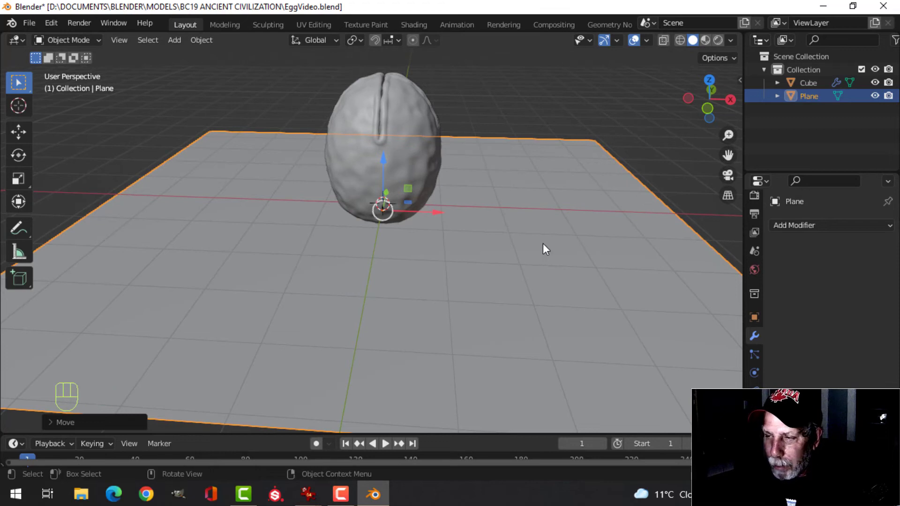
Subdivide the plane in Edit Mode with 25 cuts and return to Object Mode.
{"action": "key", "text": "Tab"}
{"action": "right_click", "coordinate": [544, 231]}
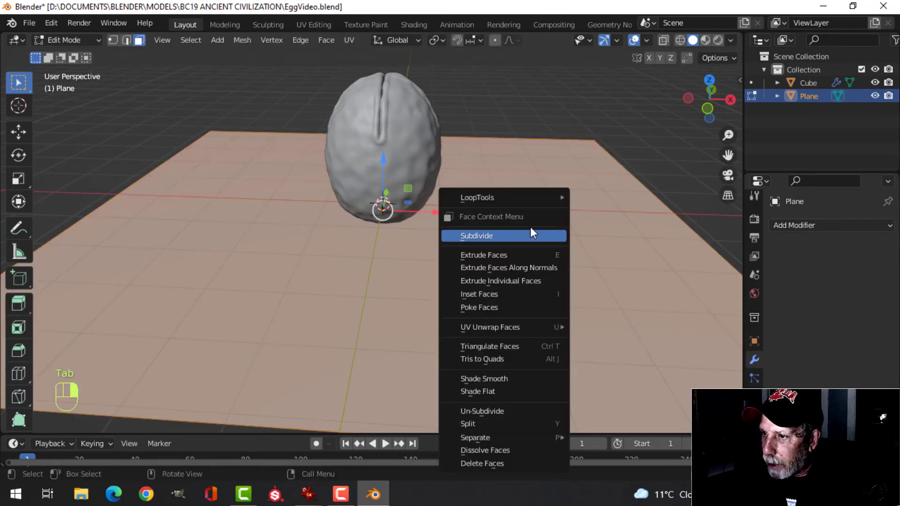
{"action": "left_click", "coordinate": [530, 232]}
{"action": "left_click", "coordinate": [73, 422]}
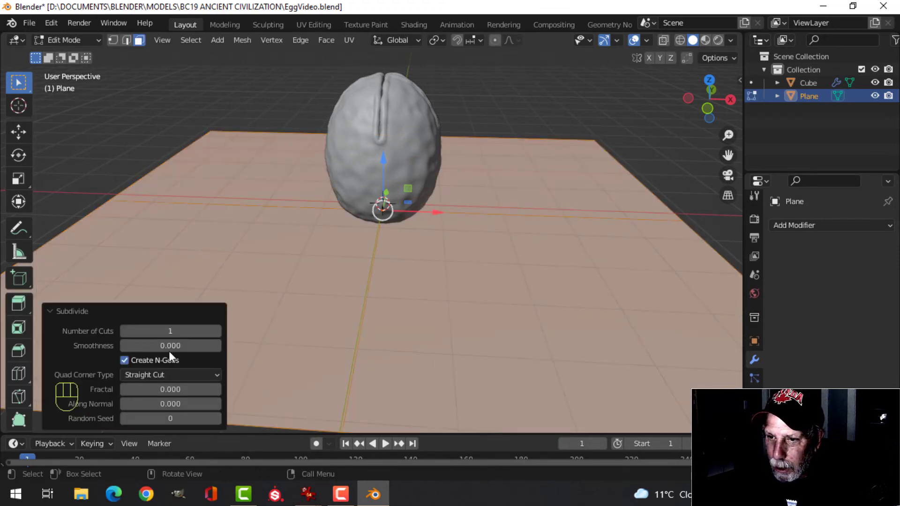
{"action": "left_click", "coordinate": [192, 334]}
{"action": "type", "text": "25"}
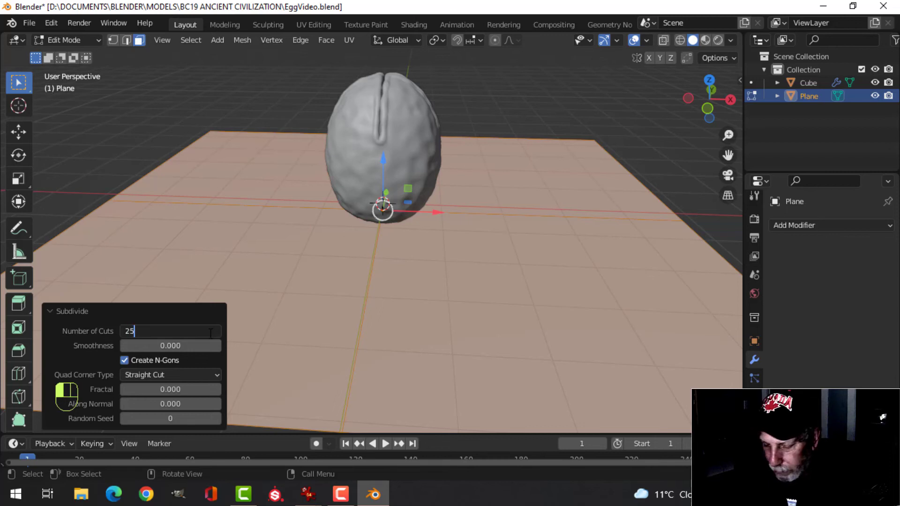
{"action": "key", "text": "Return"}
{"action": "key", "text": "Tab"}
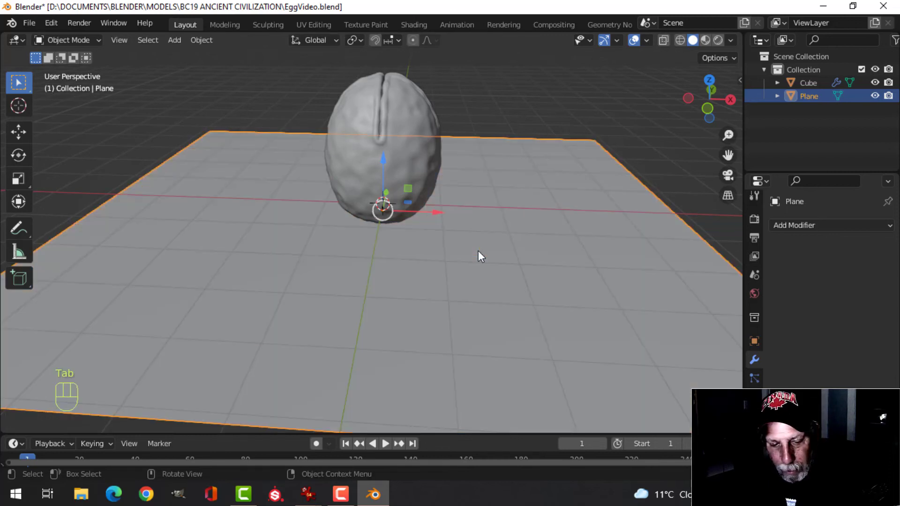
Add a level 1 Subdivision modifier and a Displace modifier to the plane.
{"action": "key", "text": "ctrl+1"}
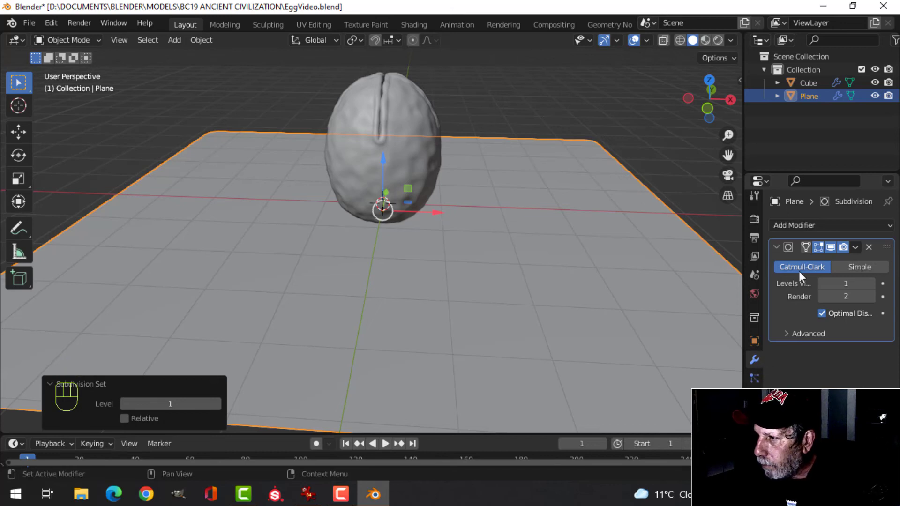
{"action": "left_click", "coordinate": [803, 226]}
{"action": "left_click", "coordinate": [736, 305]}
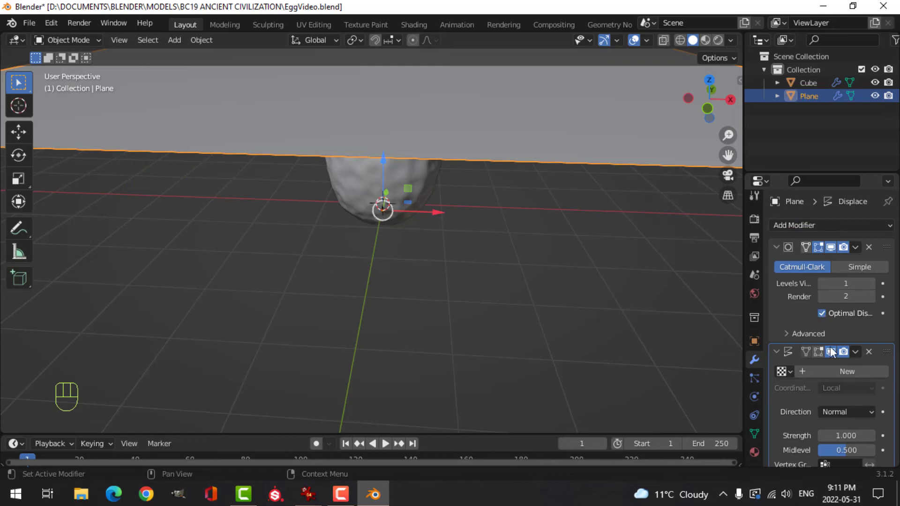
Give the plane's Displace modifier a new texture of type Clouds.
{"action": "left_click", "coordinate": [846, 372]}
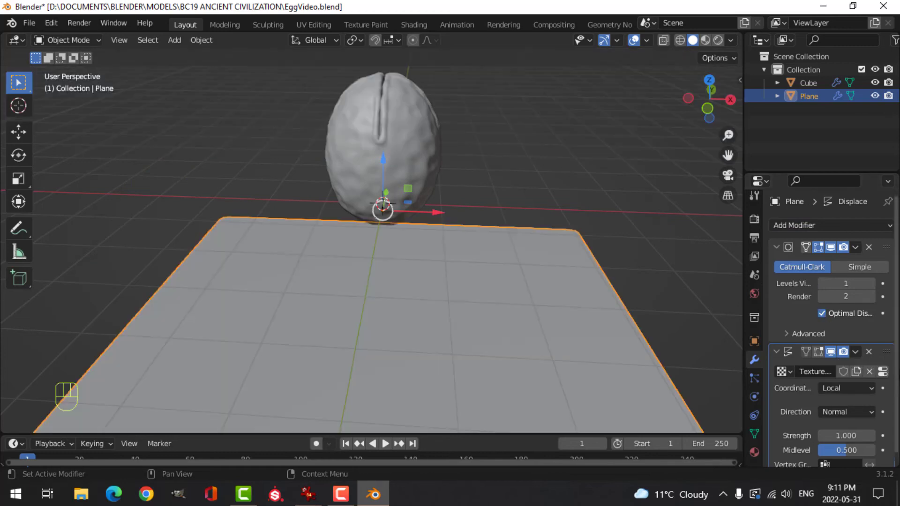
{"action": "left_click", "coordinate": [883, 372]}
{"action": "left_click", "coordinate": [832, 266]}
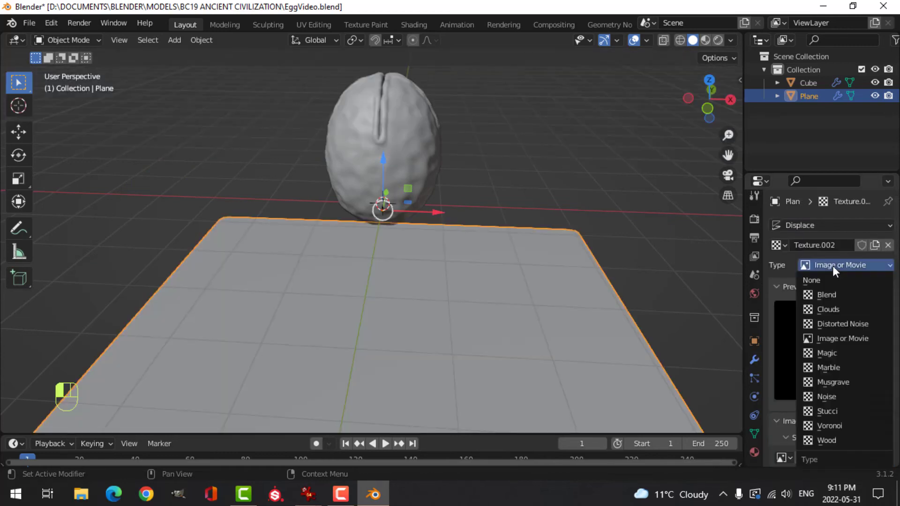
{"action": "left_click", "coordinate": [820, 309]}
{"action": "scroll", "coordinate": [800, 347], "scroll_direction": "down", "scroll_amount": 3}
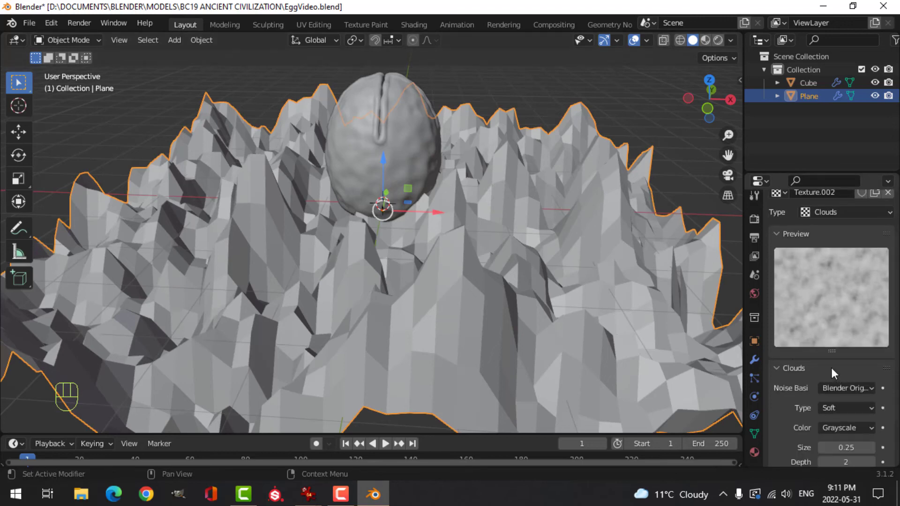
Set the plane's Displace strength to 0.170 and move that modifier above the Subdivision modifier.
{"action": "left_click", "coordinate": [754, 359]}
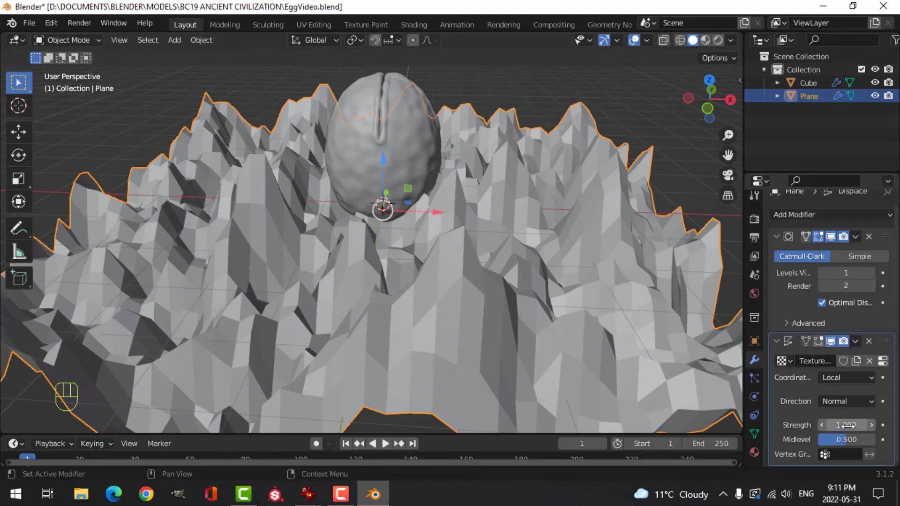
{"action": "left_click_drag", "start_coordinate": [846, 425], "coordinate": [825, 425], "text": "shift"}
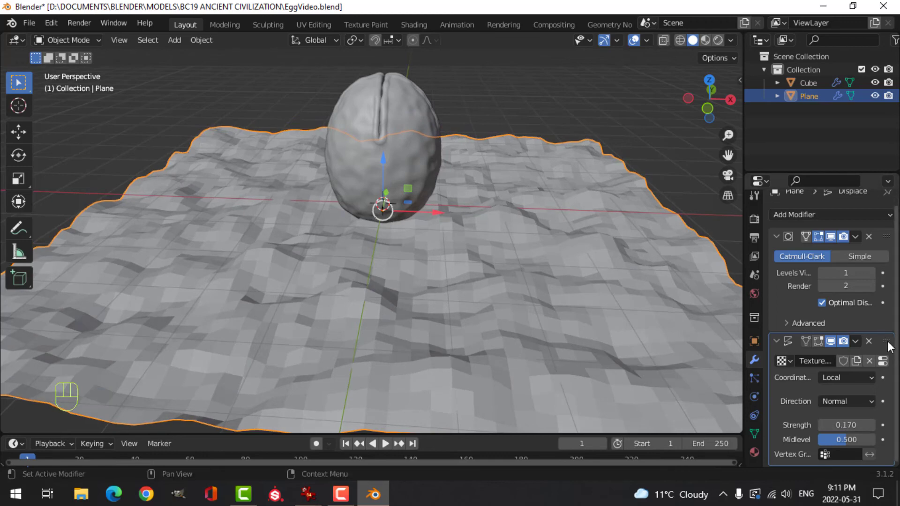
{"action": "left_click_drag", "start_coordinate": [886, 341], "coordinate": [886, 237]}
Shade the plane smooth and set its Displace modifier's strength to 0.510.
{"action": "right_click", "coordinate": [457, 237]}
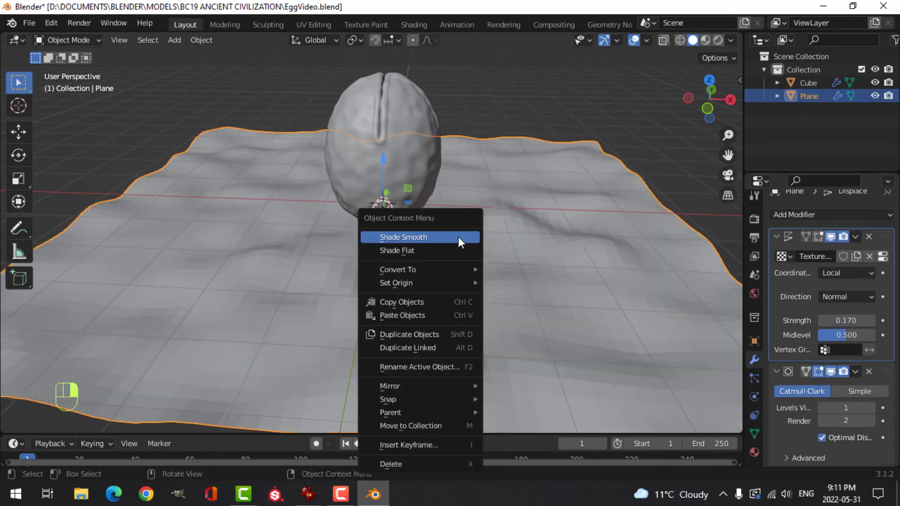
{"action": "left_click", "coordinate": [458, 237]}
{"action": "middle_click_drag", "start_coordinate": [467, 275], "coordinate": [649, 327]}
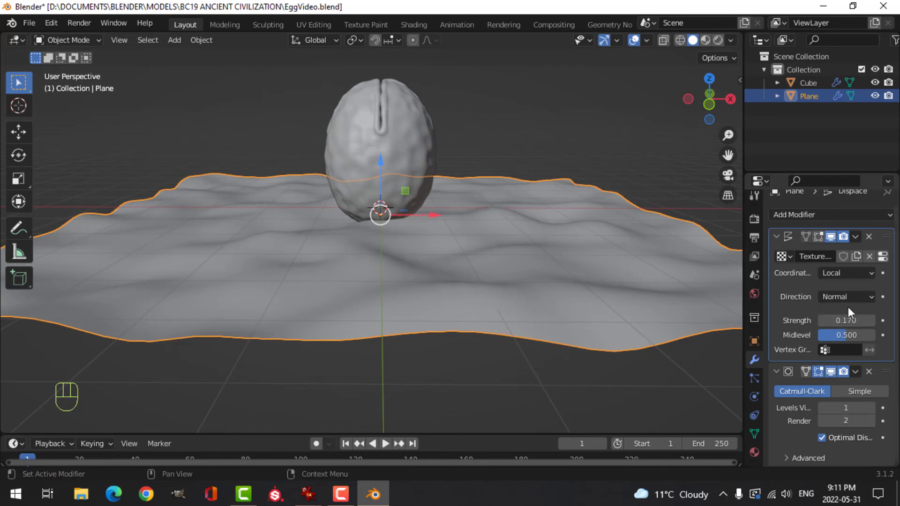
{"action": "left_click_drag", "start_coordinate": [839, 320], "coordinate": [867, 321], "text": "shift"}
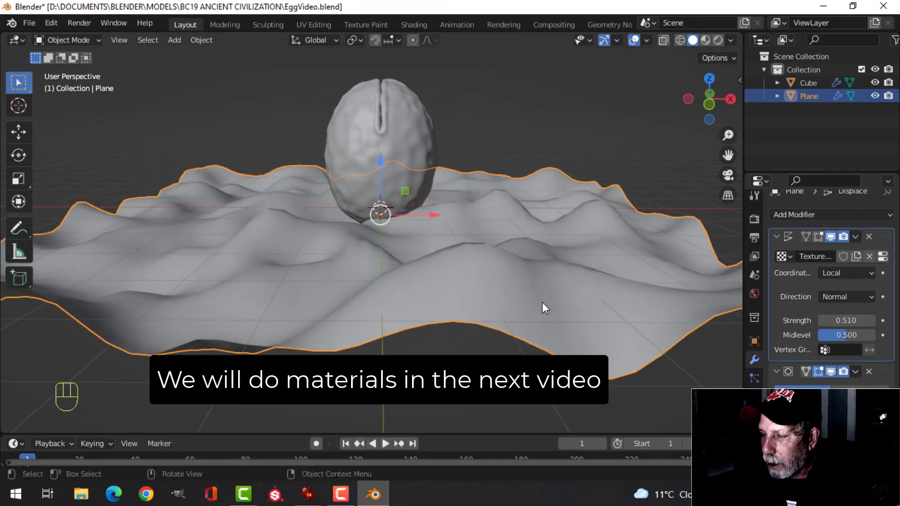
Raise the displaced plane about 0.06 m along Z around the egg's base and deselect everything.
{"action": "key", "text": "g"}
{"action": "key", "text": "z"}
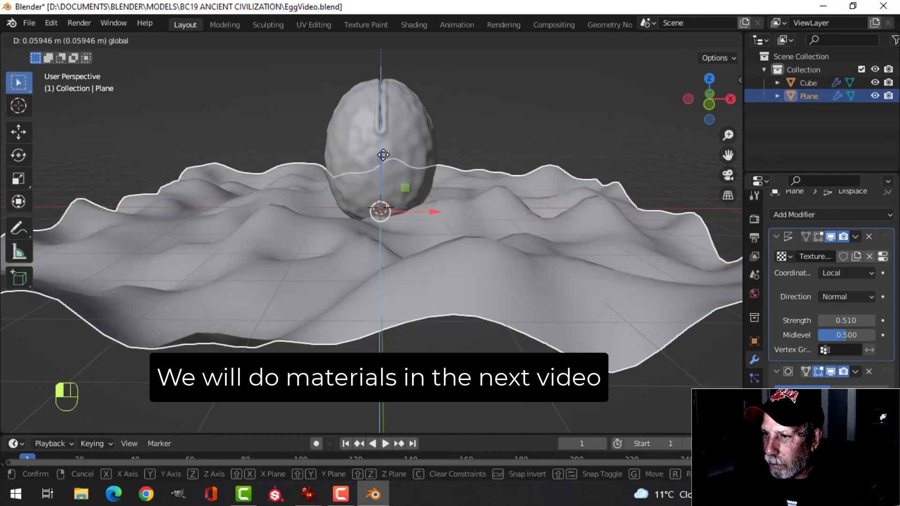
{"action": "left_click", "coordinate": [482, 187]}
{"action": "key", "text": "alt+a"}
{"action": "middle_click_drag", "start_coordinate": [483, 187], "coordinate": [485, 221]}
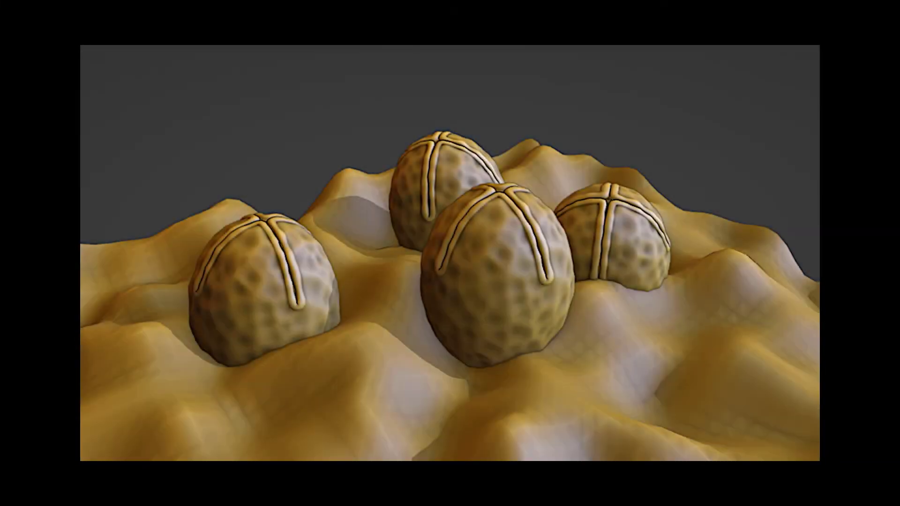